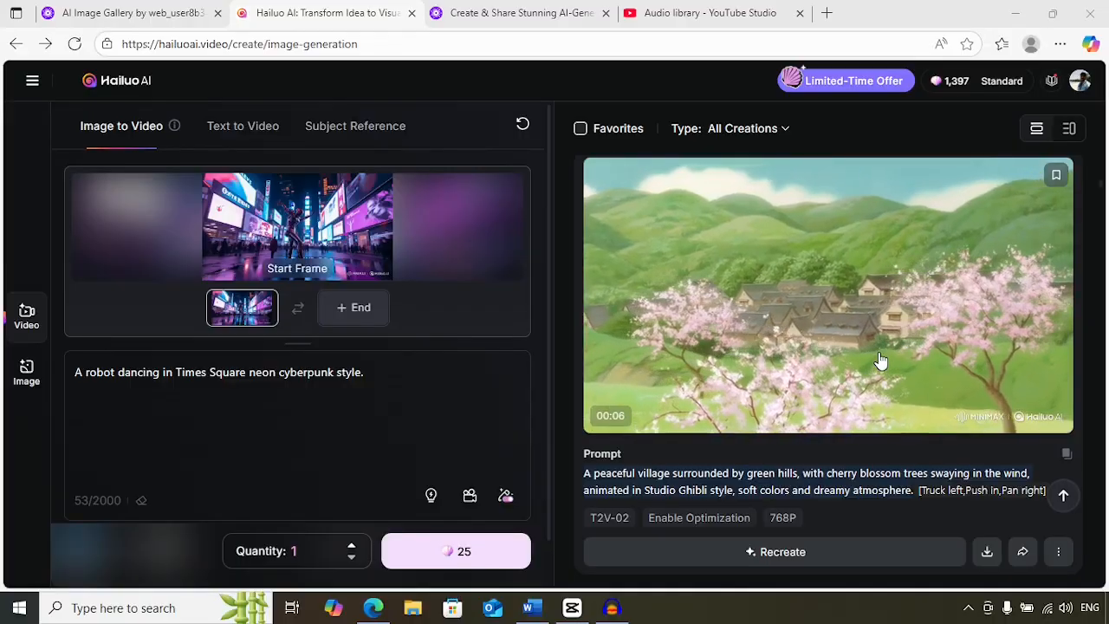
- Switch to Audacity and play back the recorded voice clip
{"action": "left_click", "coordinate": [611, 607]}
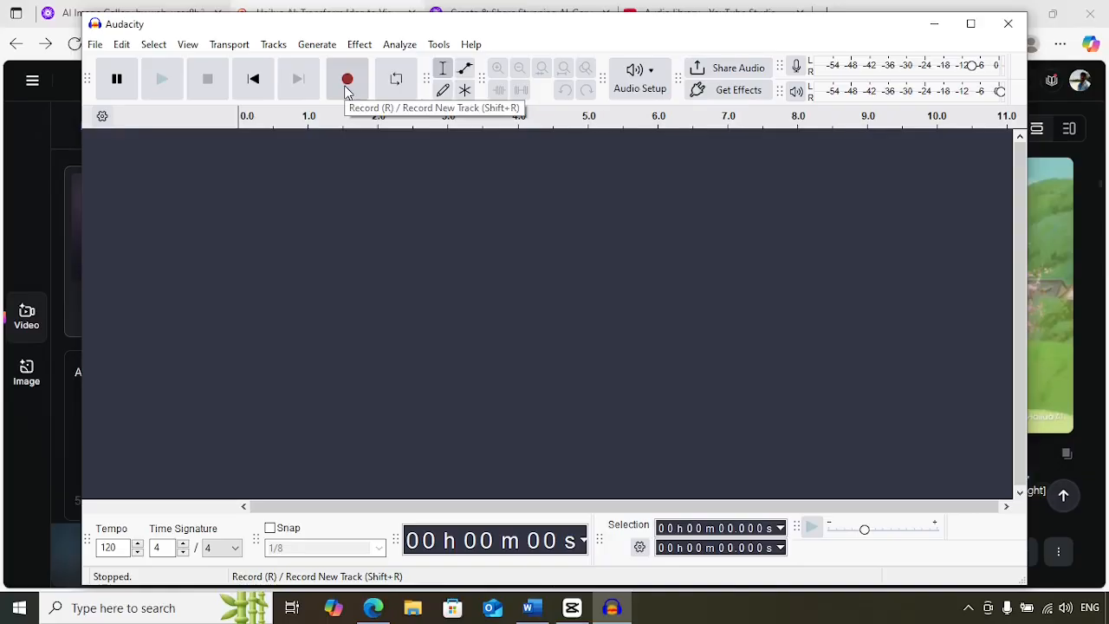
{"action": "left_click_drag", "start_coordinate": [560, 35], "coordinate": [583, 405]}
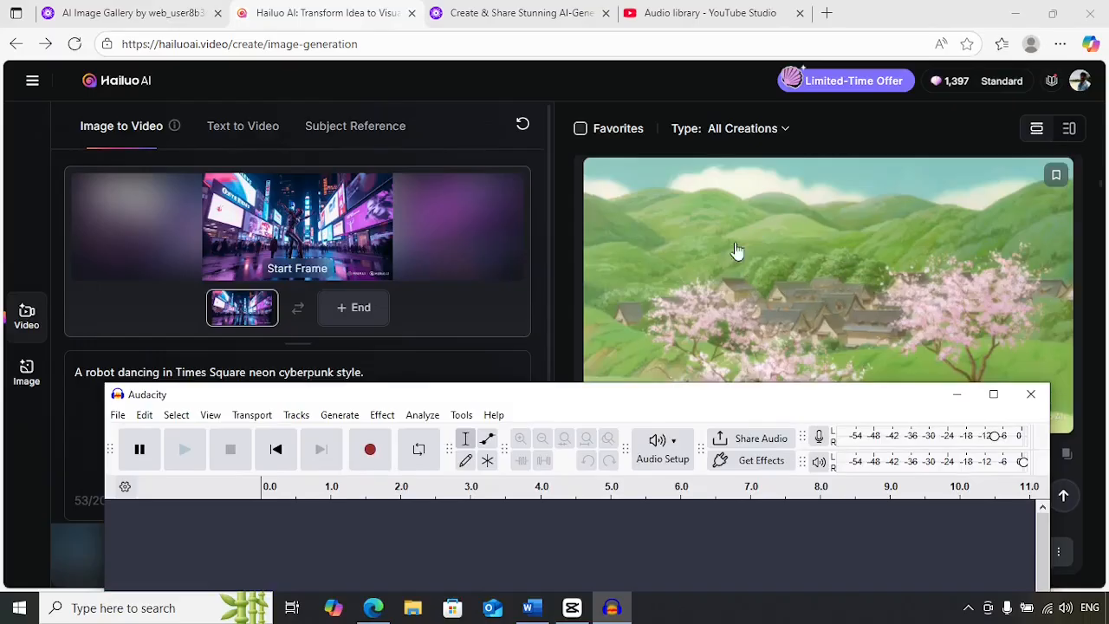
{"action": "left_click_drag", "start_coordinate": [615, 401], "coordinate": [579, 97]}
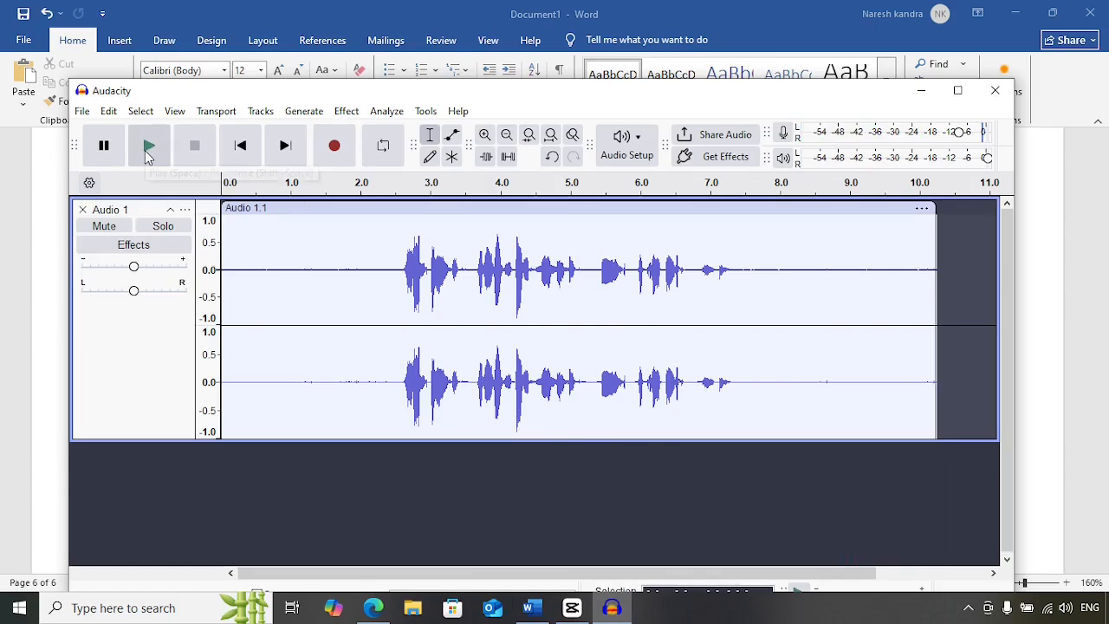
{"action": "left_click", "coordinate": [147, 148]}
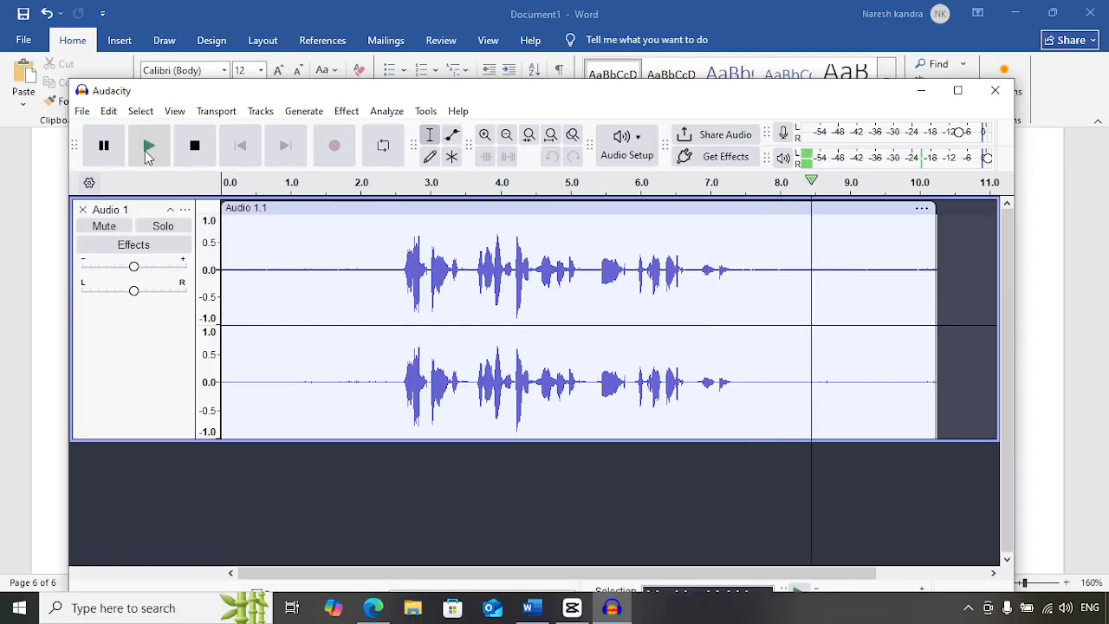
{"action": "left_click", "coordinate": [100, 155]}
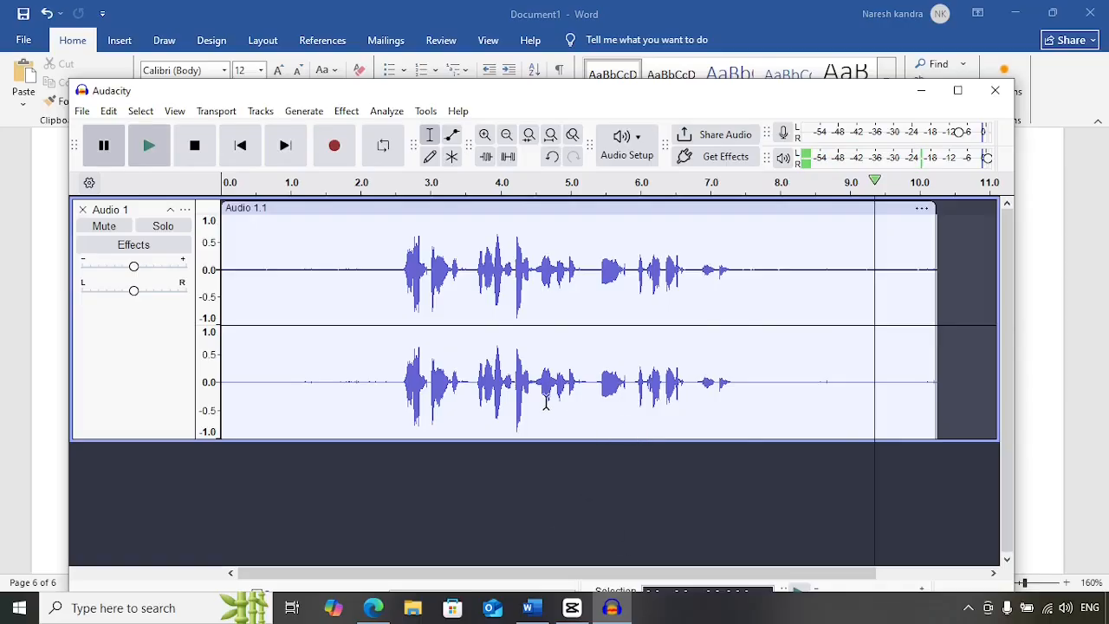
- Export the audio to the computer as a WAV file named "Audio for Video"
{"action": "left_click", "coordinate": [83, 110]}
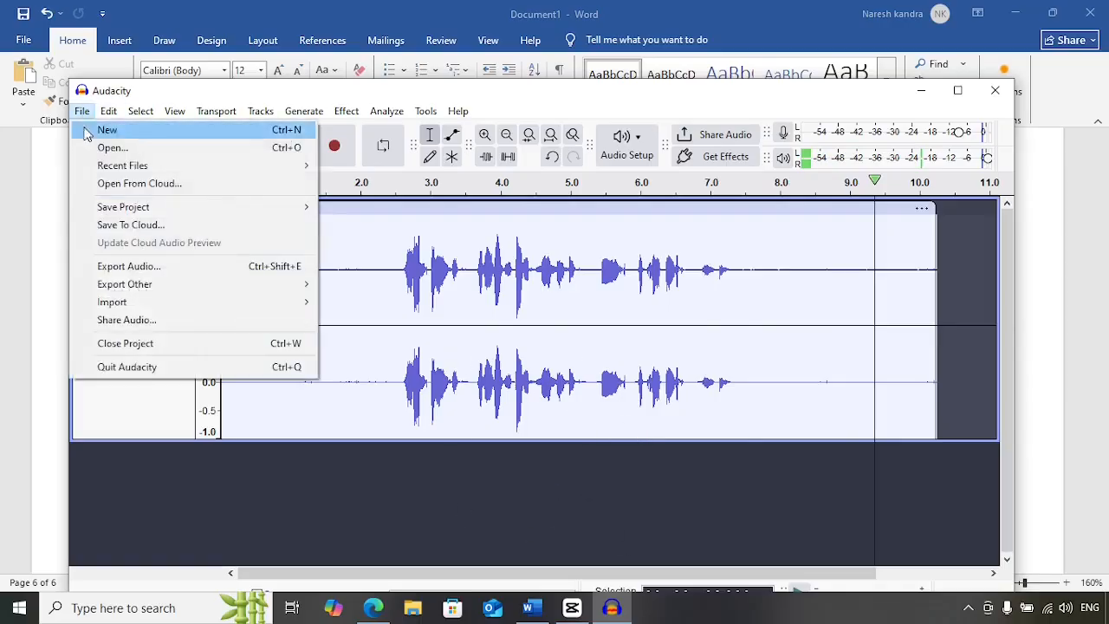
{"action": "left_click", "coordinate": [113, 274]}
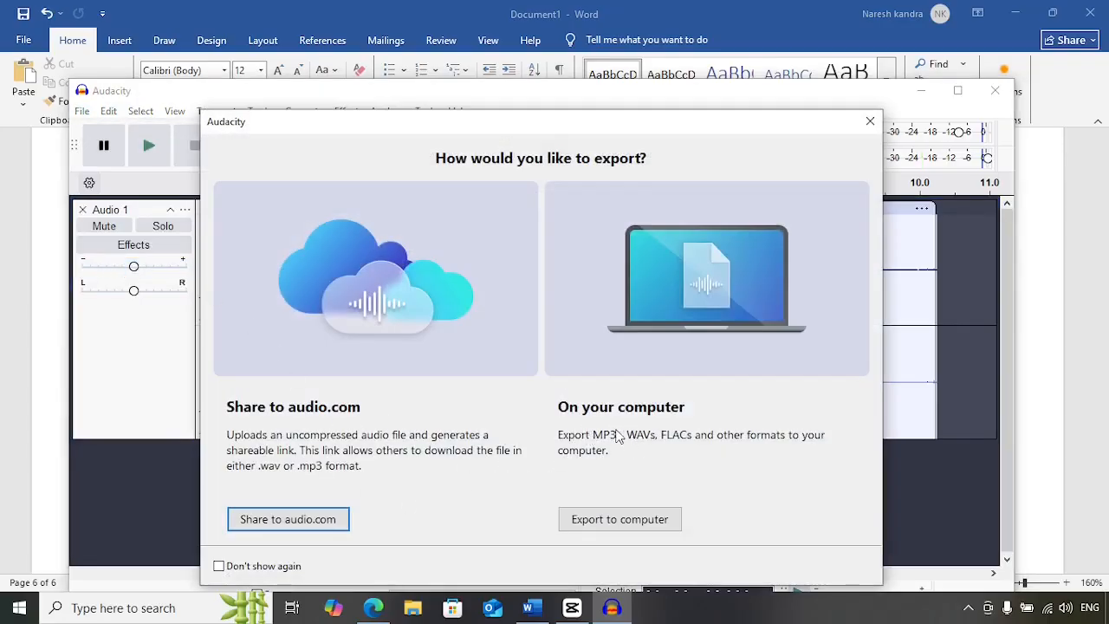
{"action": "left_click", "coordinate": [613, 523]}
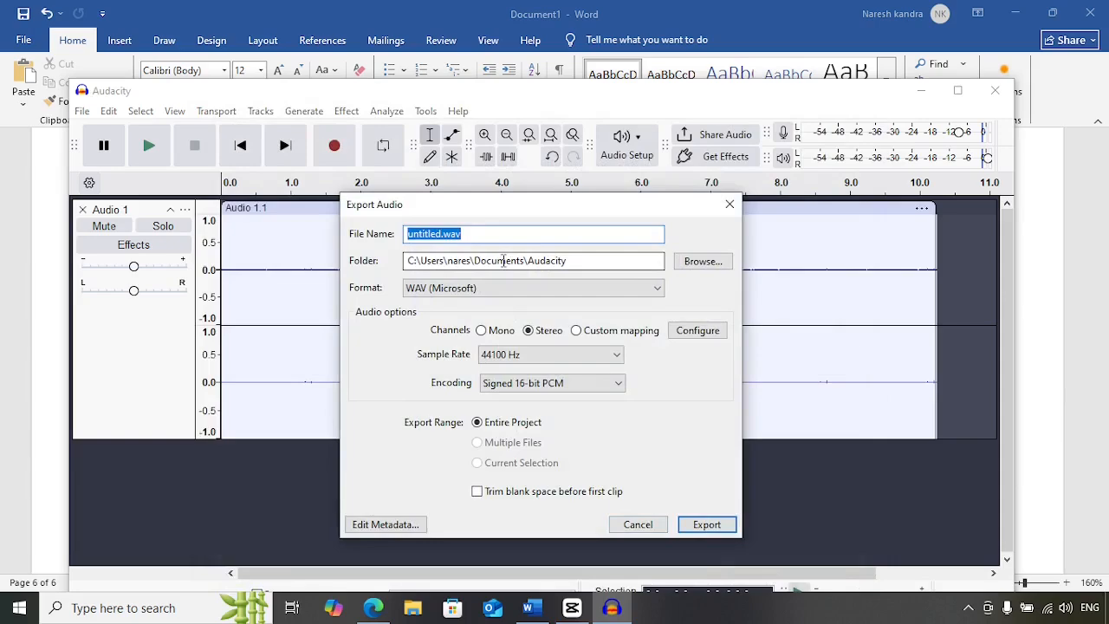
{"action": "type", "text": "A"}
{"action": "type", "text": "udio"}
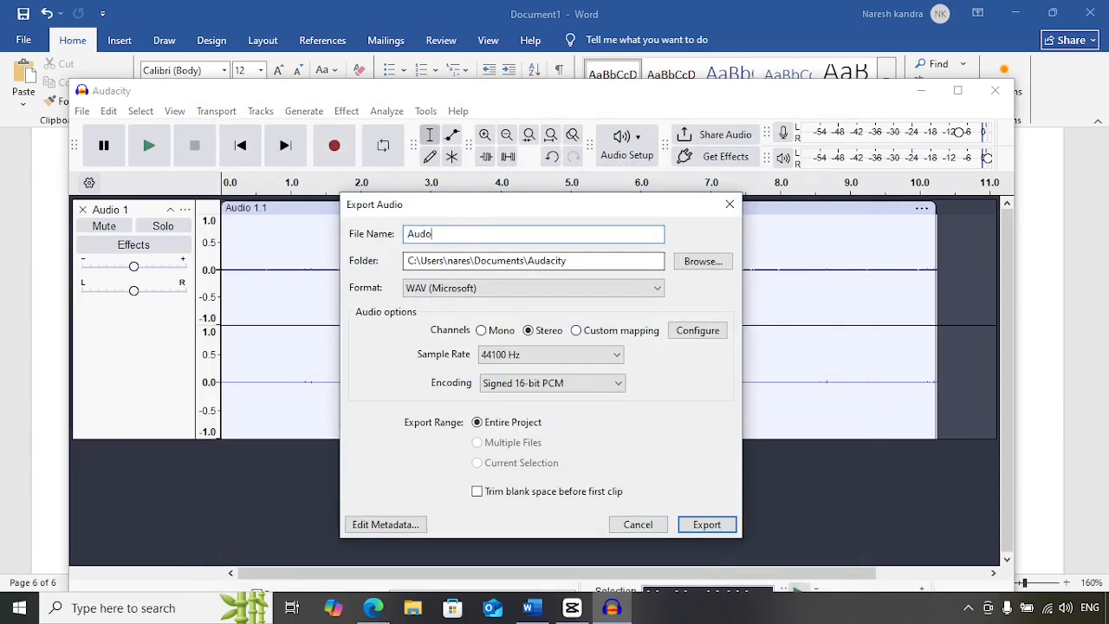
{"action": "key", "text": "BackSpace"}
{"action": "type", "text": "io for Video"}
{"action": "key", "text": "Return"}
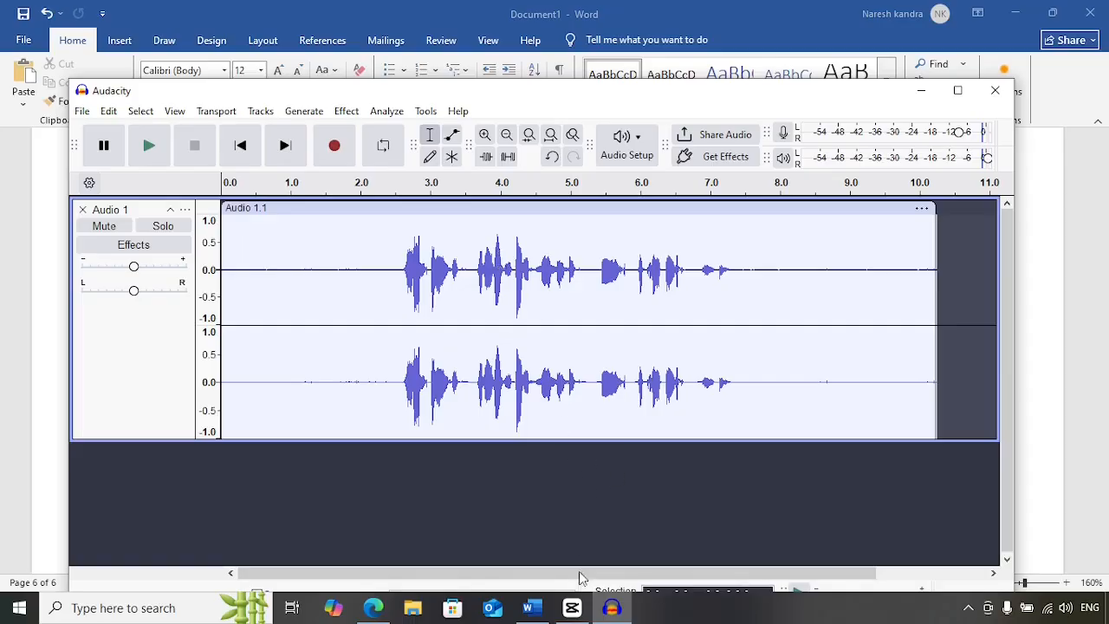
- Switch to CapCut and import the Hailuo peaceful village video from the Downloads folder
{"action": "left_click", "coordinate": [572, 608]}
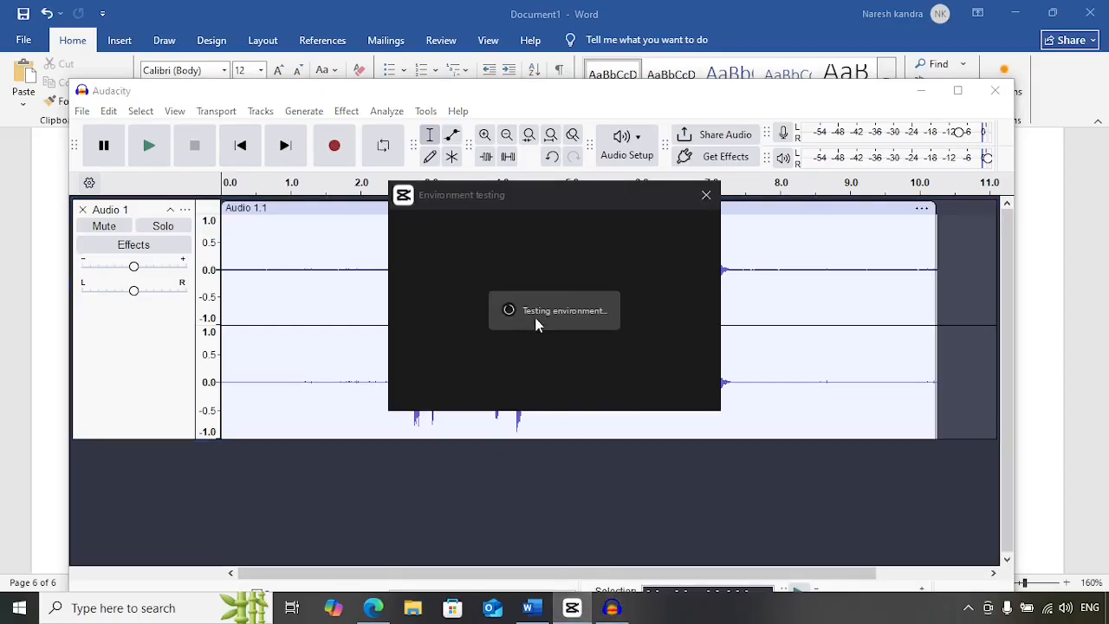
{"action": "left_click", "coordinate": [706, 195]}
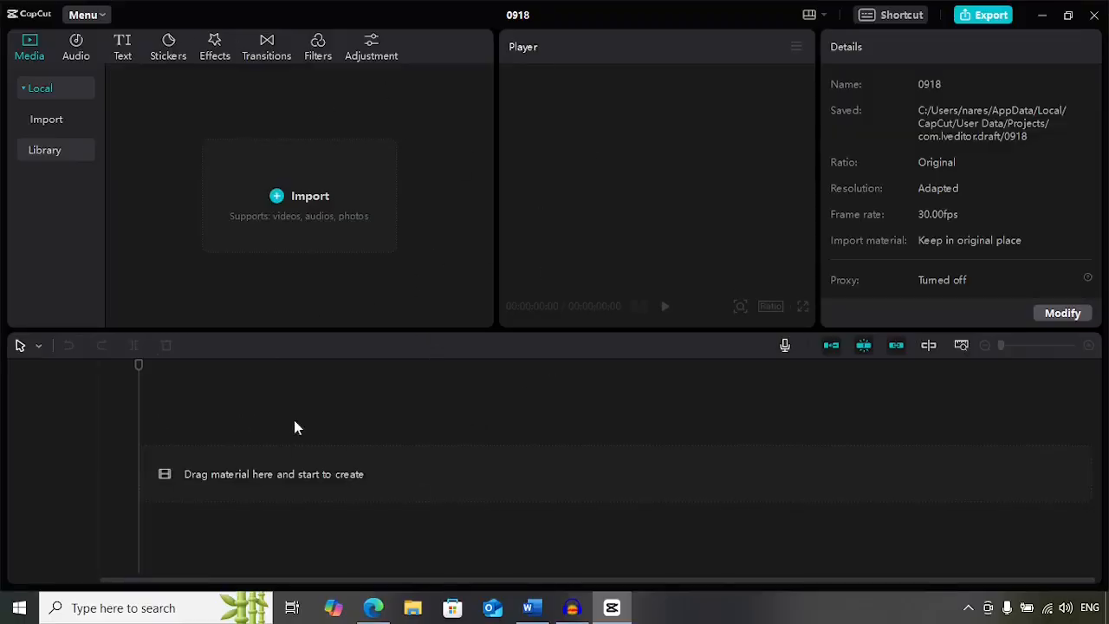
{"action": "left_click", "coordinate": [305, 203]}
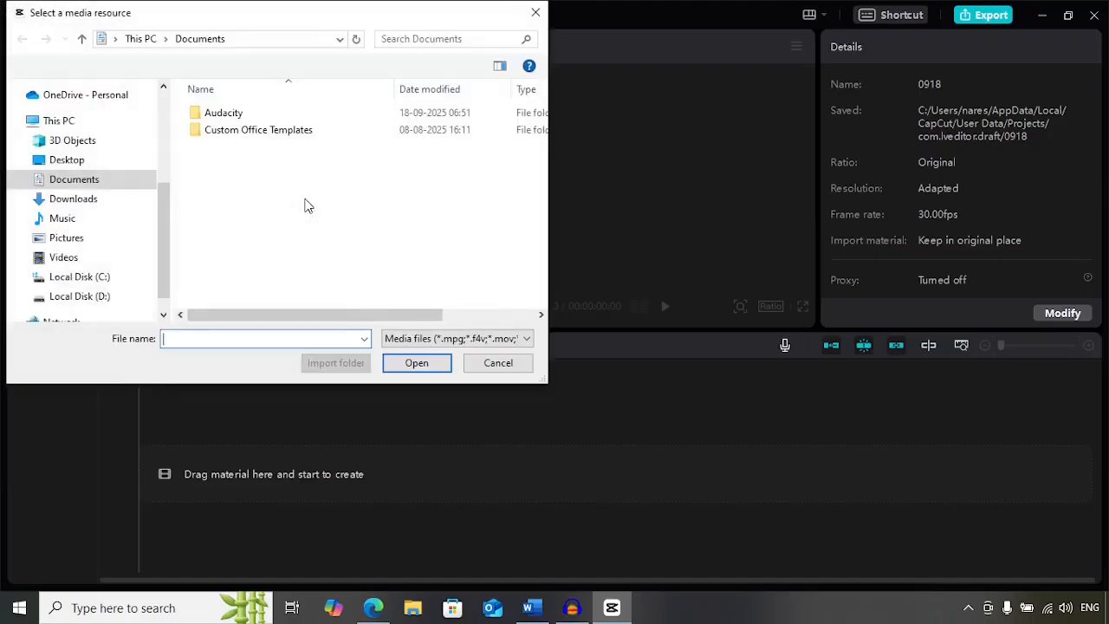
{"action": "left_click", "coordinate": [85, 201]}
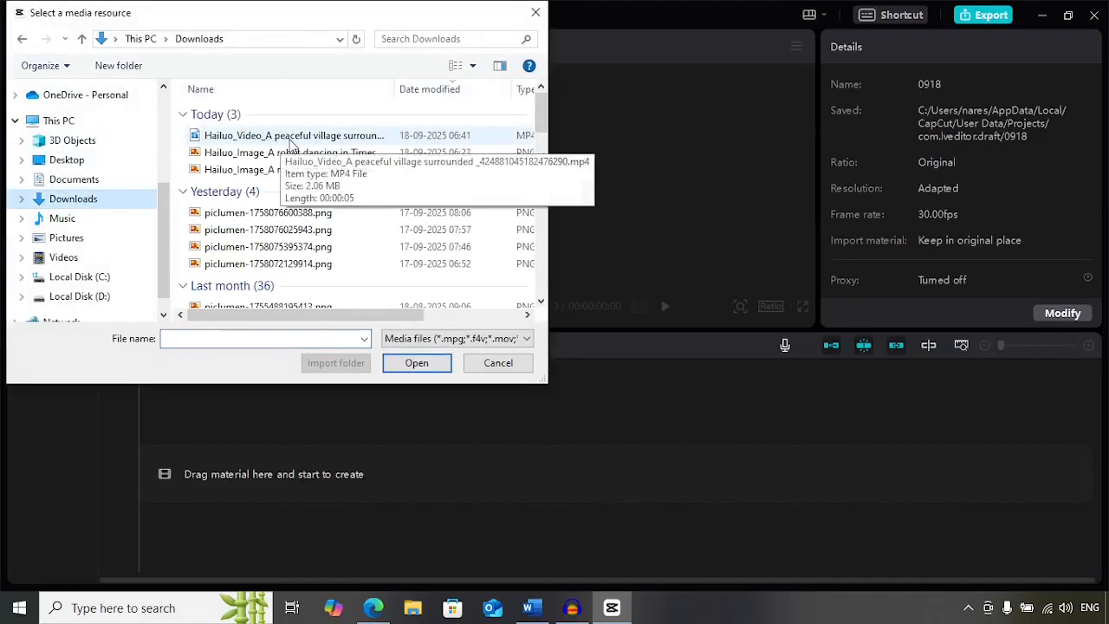
{"action": "left_click", "coordinate": [292, 139]}
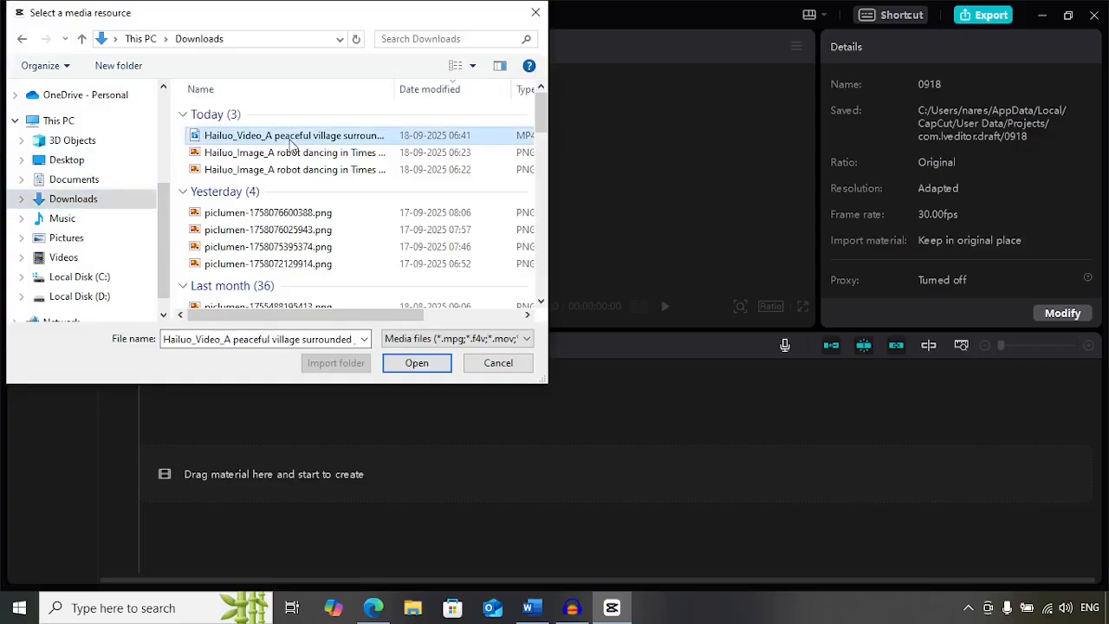
{"action": "left_click", "coordinate": [415, 363]}
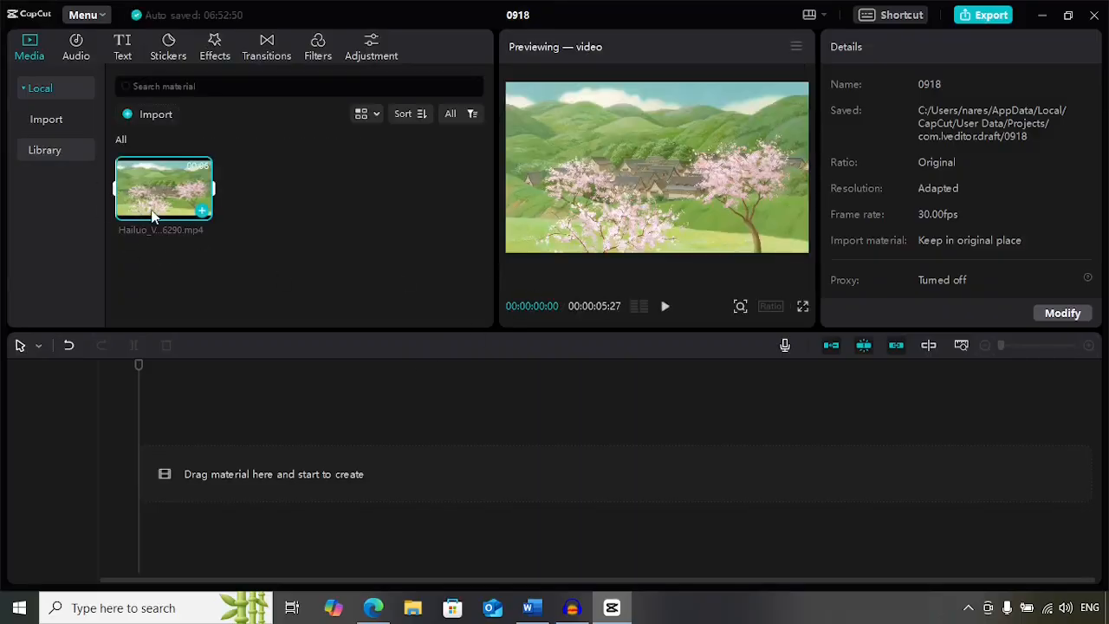
- Import "Audio for Video.wav" from the Documents\Audacity folder into the media library
{"action": "left_click", "coordinate": [155, 121]}
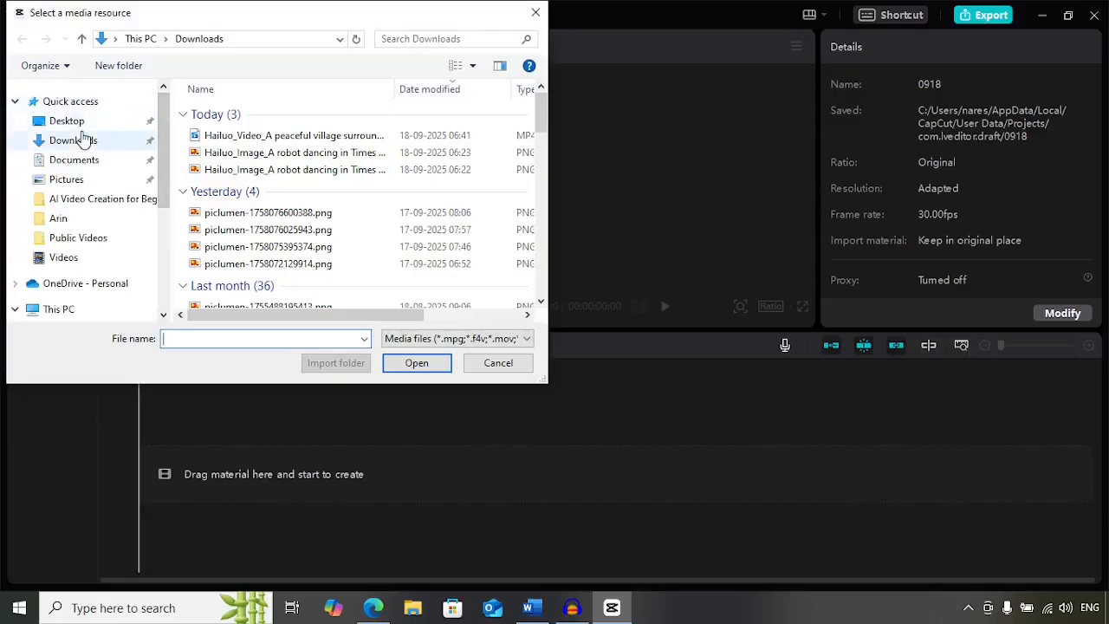
{"action": "left_click", "coordinate": [71, 121]}
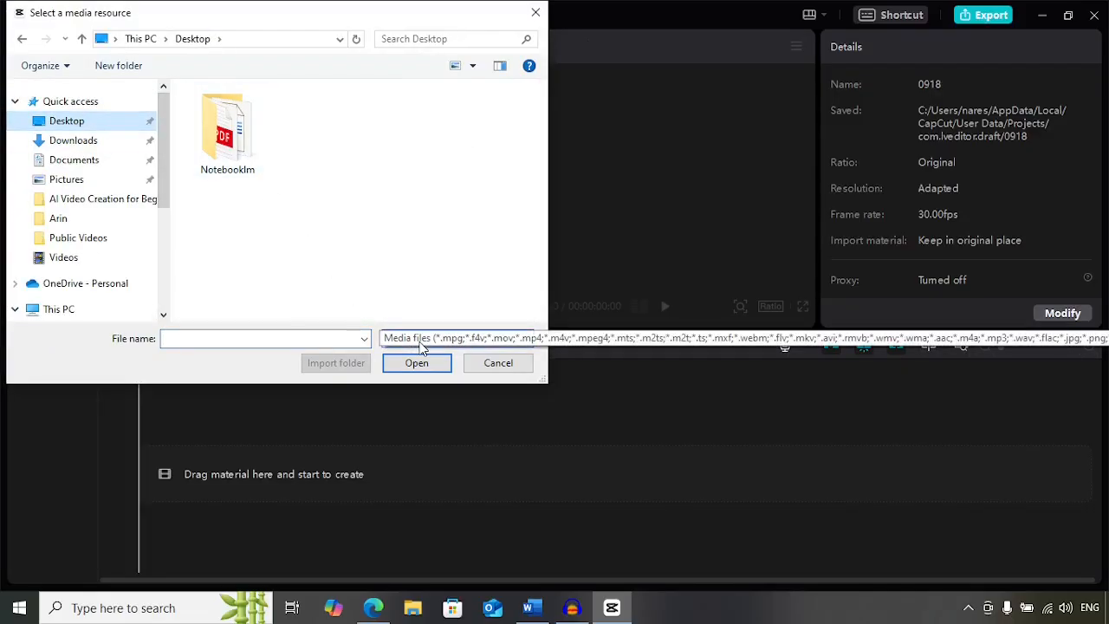
{"action": "left_click", "coordinate": [422, 343]}
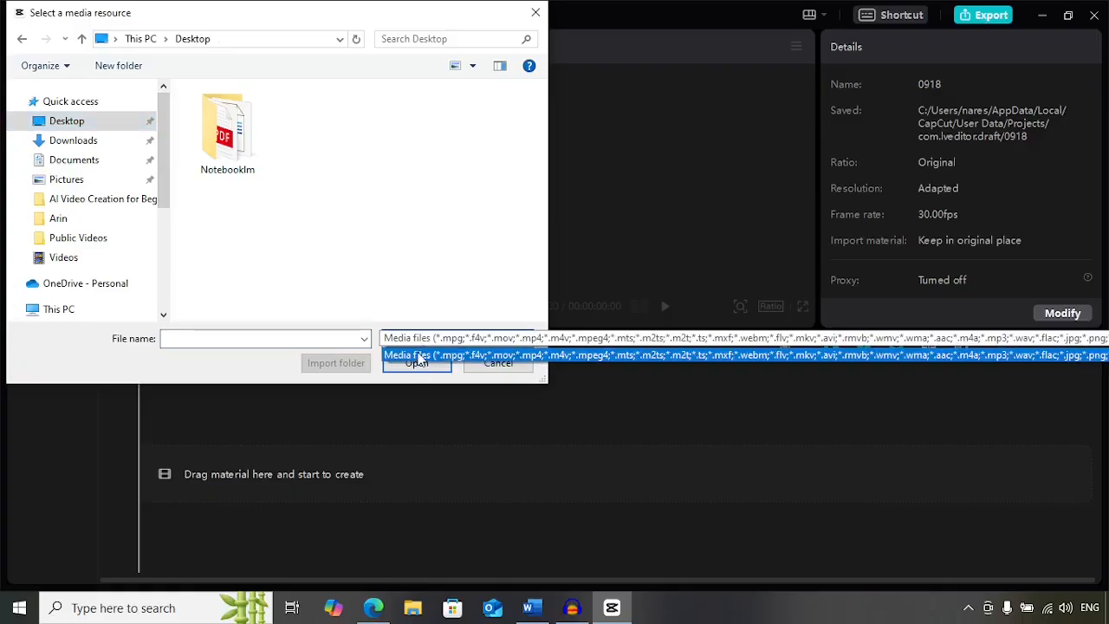
{"action": "left_click", "coordinate": [416, 355]}
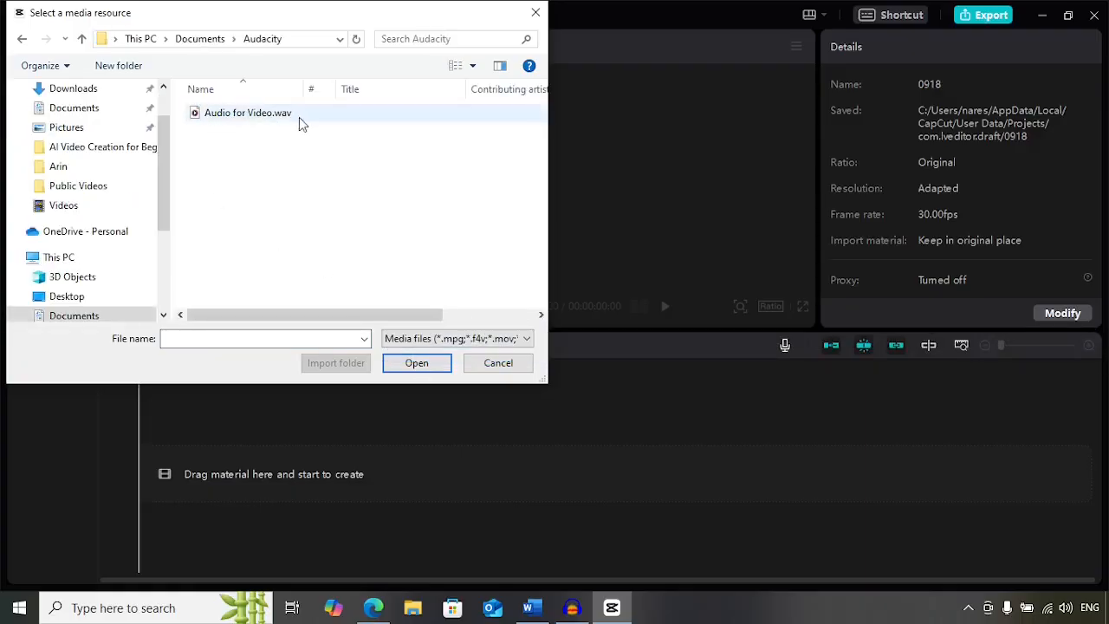
{"action": "left_click", "coordinate": [215, 119]}
{"action": "left_click", "coordinate": [408, 370]}
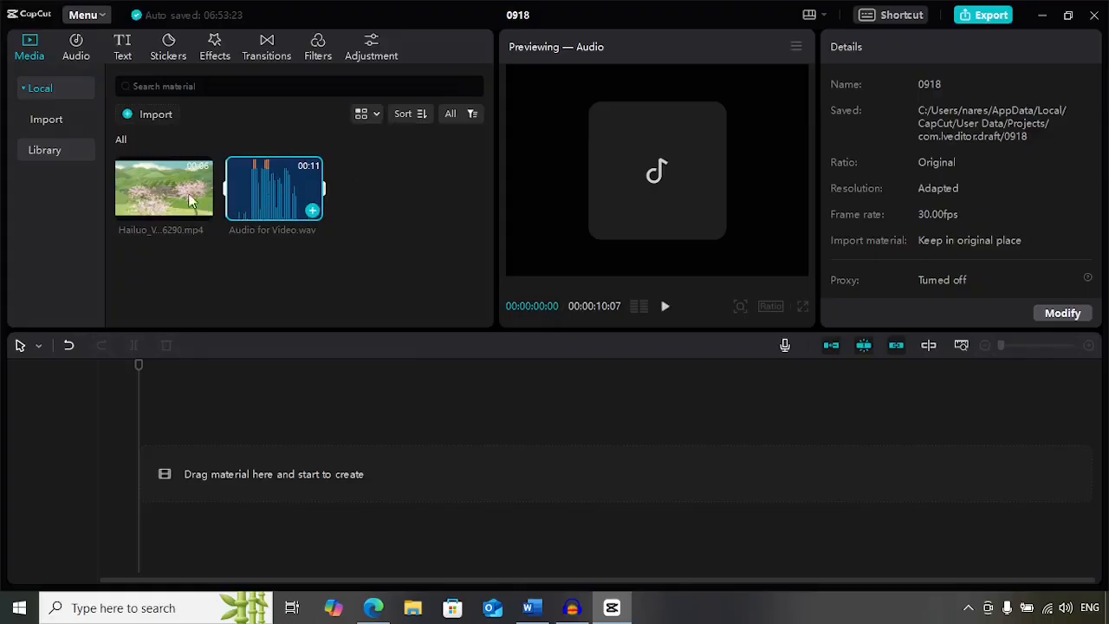
- Add the village video and the audio file to the timeline
{"action": "left_click_drag", "start_coordinate": [130, 201], "coordinate": [145, 485]}
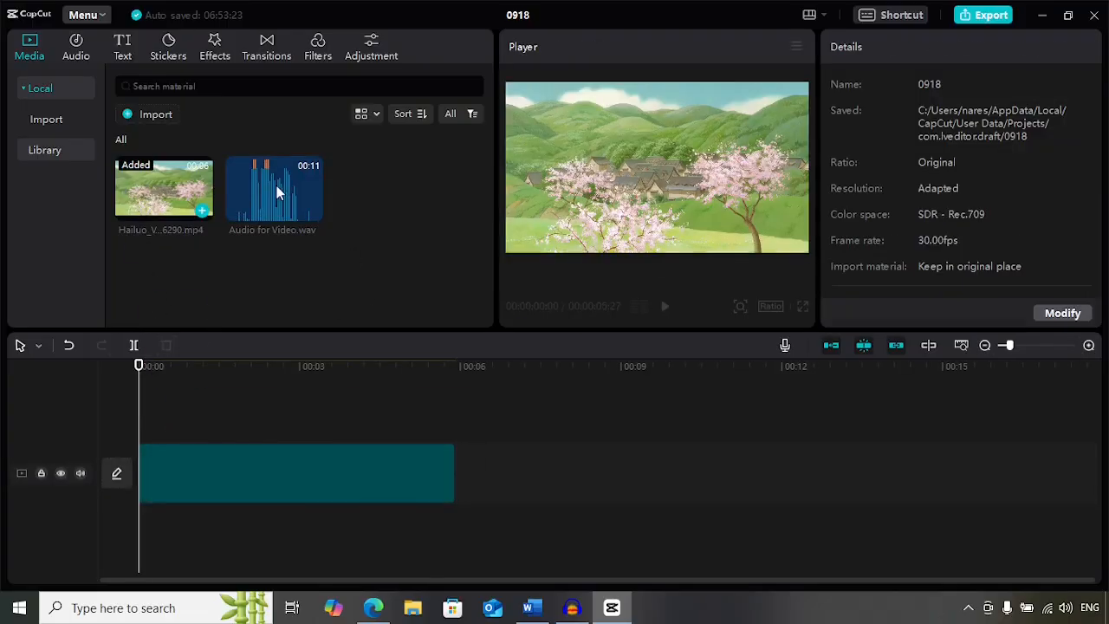
{"action": "left_click_drag", "start_coordinate": [268, 193], "coordinate": [282, 523]}
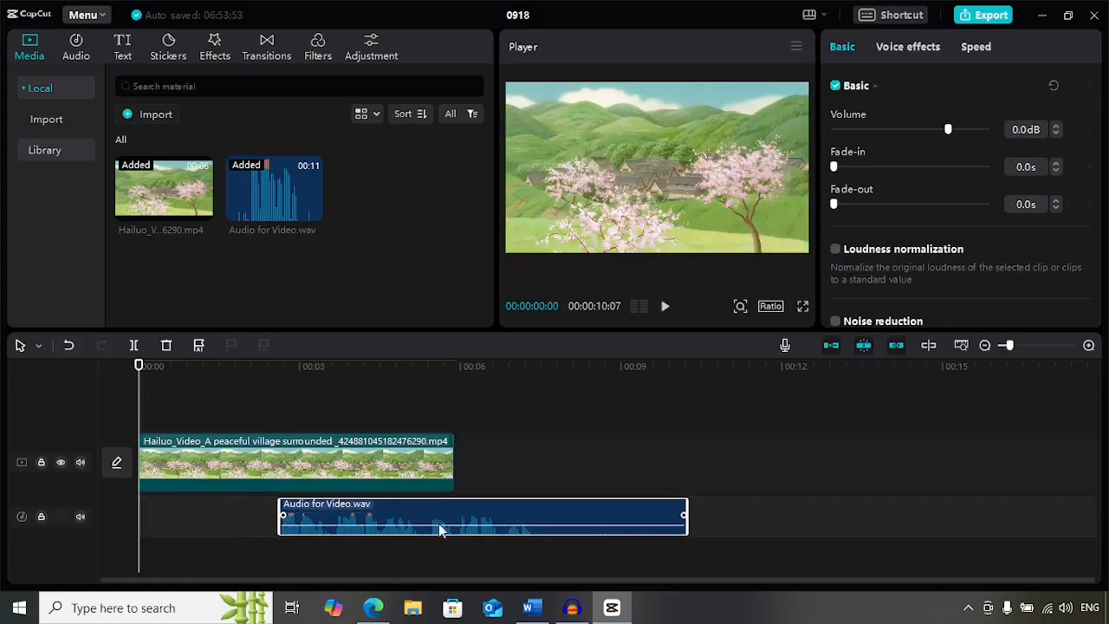
- Move the audio clip to the start of the timeline beneath the video and preview playback
{"action": "left_click_drag", "start_coordinate": [462, 517], "coordinate": [321, 518]}
{"action": "left_click_drag", "start_coordinate": [544, 516], "coordinate": [451, 516]}
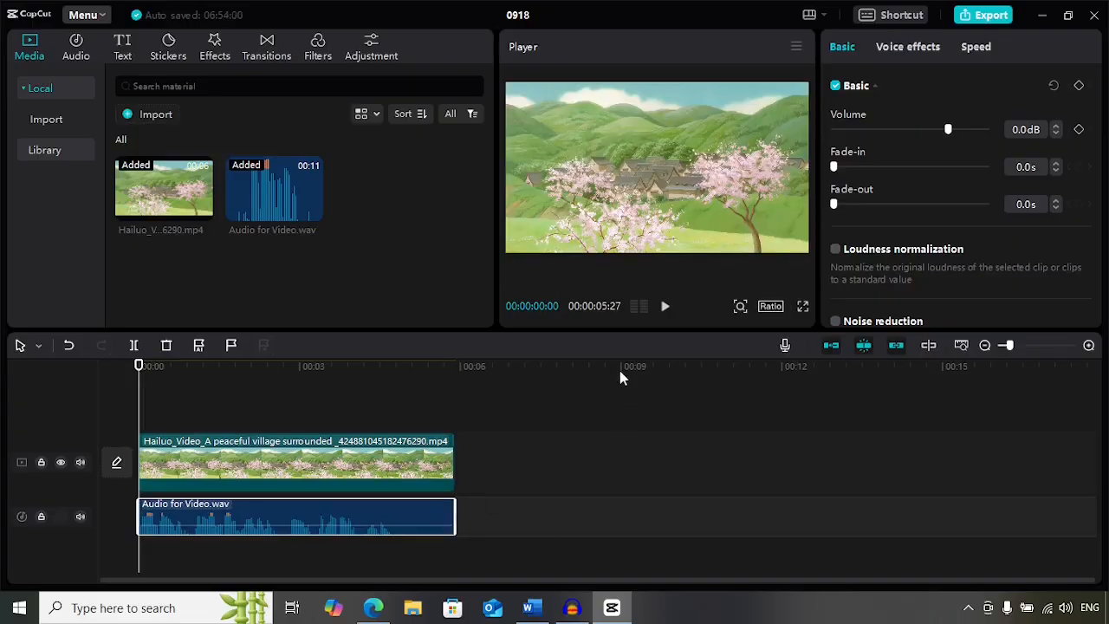
{"action": "left_click", "coordinate": [664, 306]}
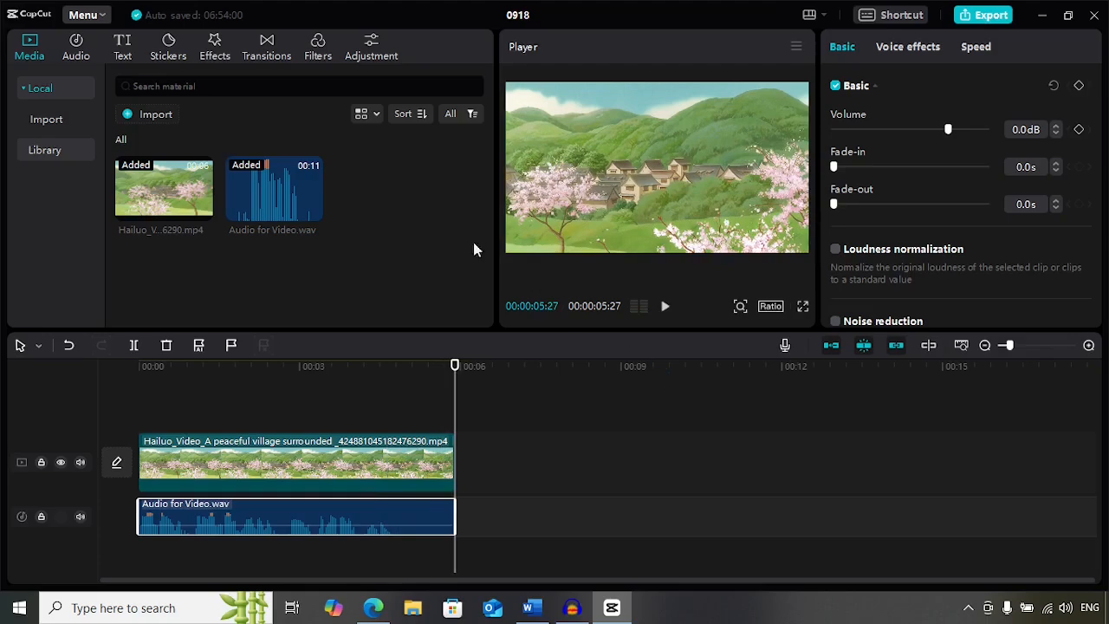
- Add a default text clip and move it to the start of the timeline
{"action": "left_click", "coordinate": [123, 47]}
{"action": "mouse_move", "coordinate": [156, 154]}
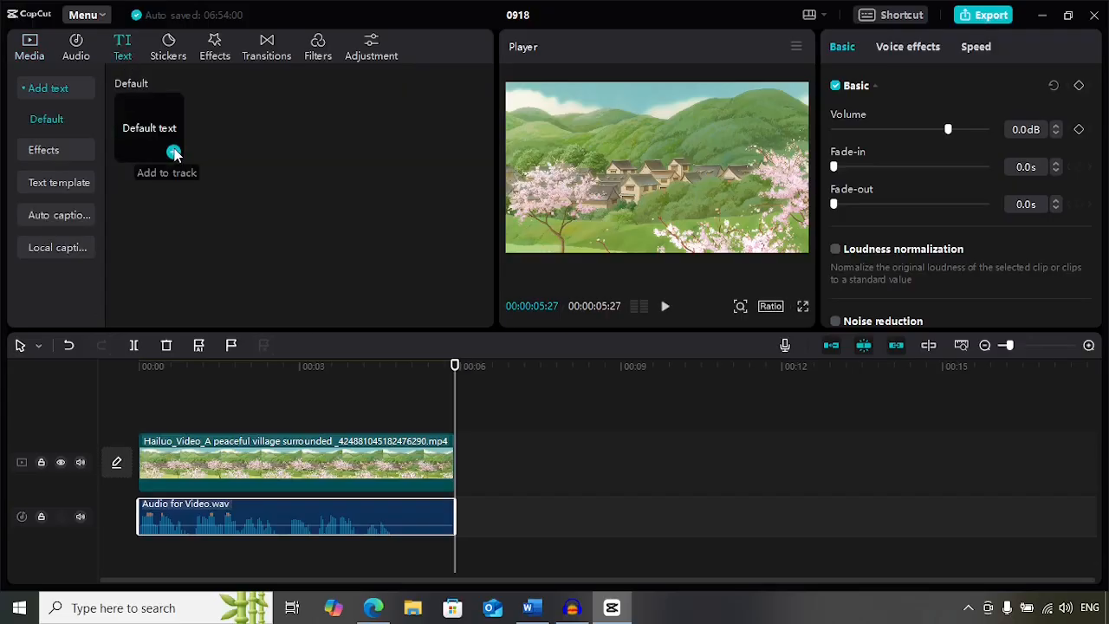
{"action": "left_click", "coordinate": [173, 152]}
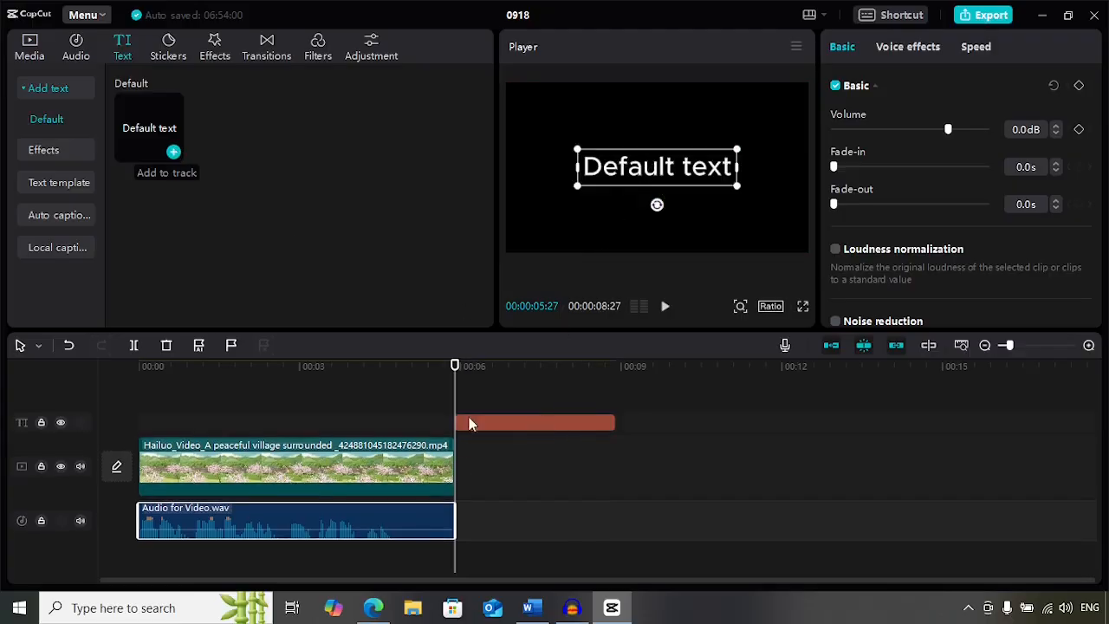
{"action": "left_click_drag", "start_coordinate": [453, 364], "coordinate": [77, 369]}
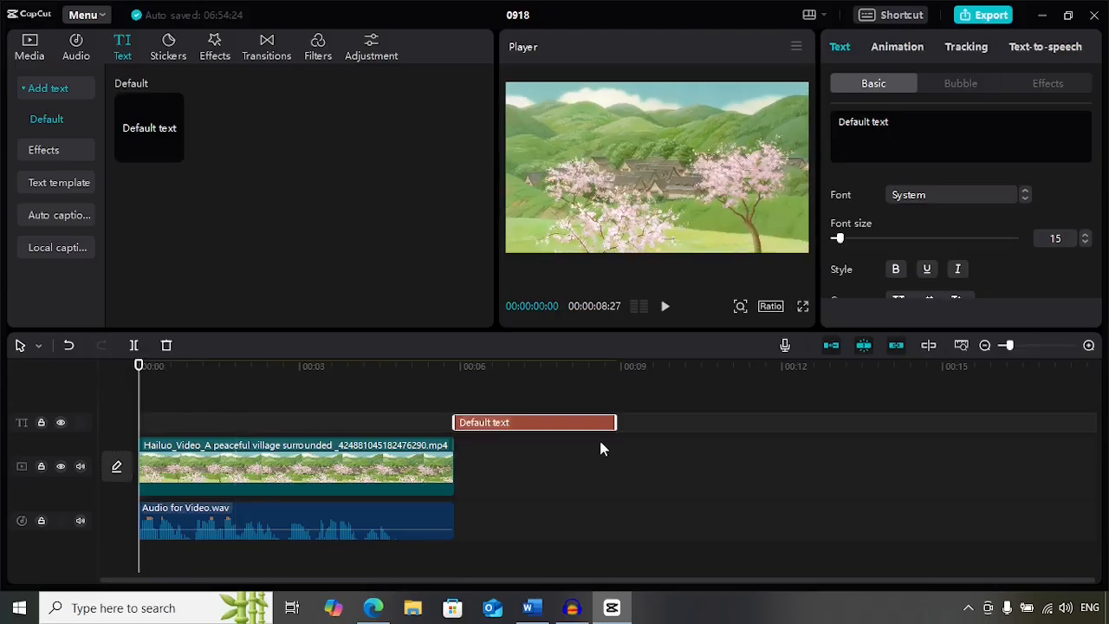
{"action": "left_click_drag", "start_coordinate": [560, 425], "coordinate": [251, 428]}
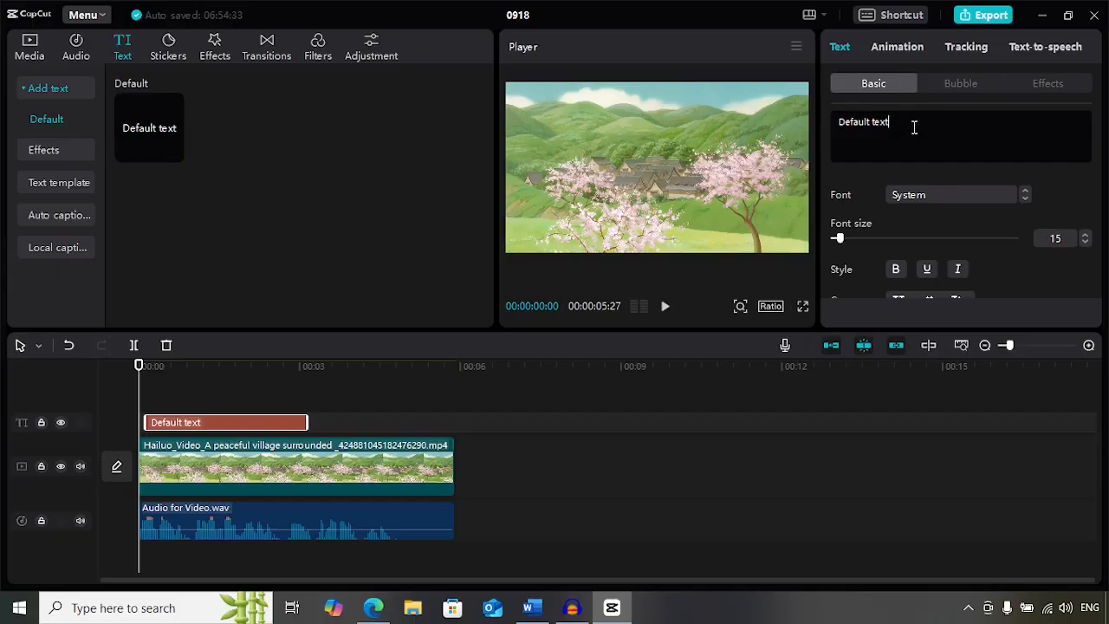
- Replace the text with "Sometimes the softest moments hold the greatest beauty" and extend the text clip to the video's end
{"action": "key", "text": "BackSpace"}
{"action": "key", "text": "BackSpace"}
{"action": "key", "text": "BackSpace"}
{"action": "key", "text": "BackSpace"}
{"action": "key", "text": "BackSpace"}
{"action": "key", "text": "BackSpace"}
{"action": "key", "text": "BackSpace"}
{"action": "key", "text": "BackSpace"}
{"action": "key", "text": "BackSpace"}
{"action": "key", "text": "BackSpace"}
{"action": "key", "text": "BackSpace"}
{"action": "key", "text": "BackSpace"}
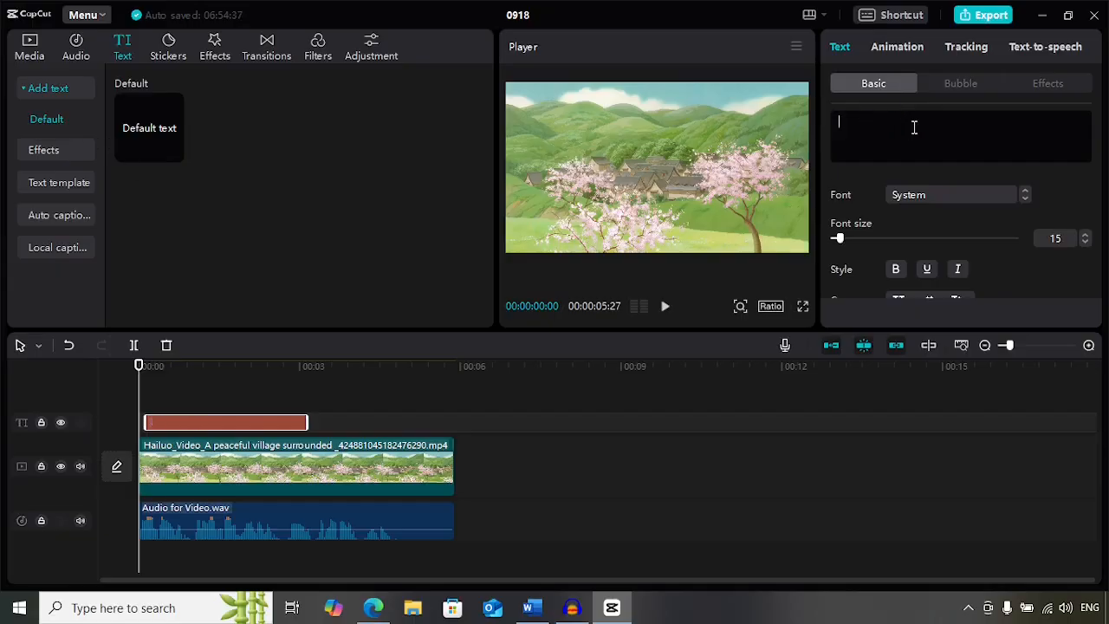
{"action": "type", "text": "Sometimes the softest moments hold the greatest beauty"}
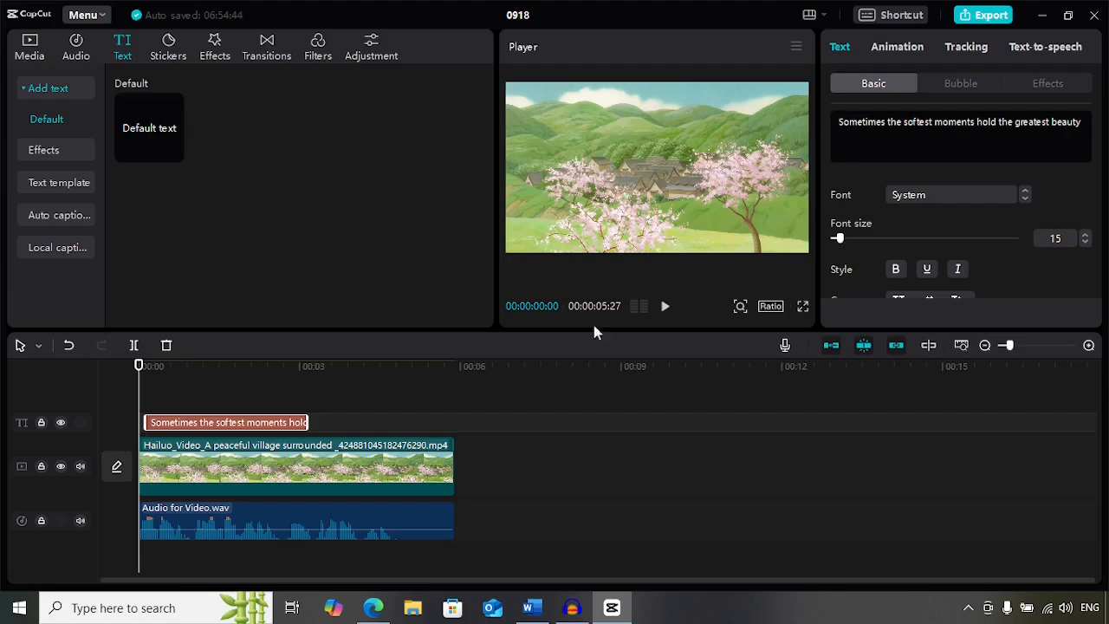
{"action": "left_click_drag", "start_coordinate": [307, 423], "coordinate": [451, 422]}
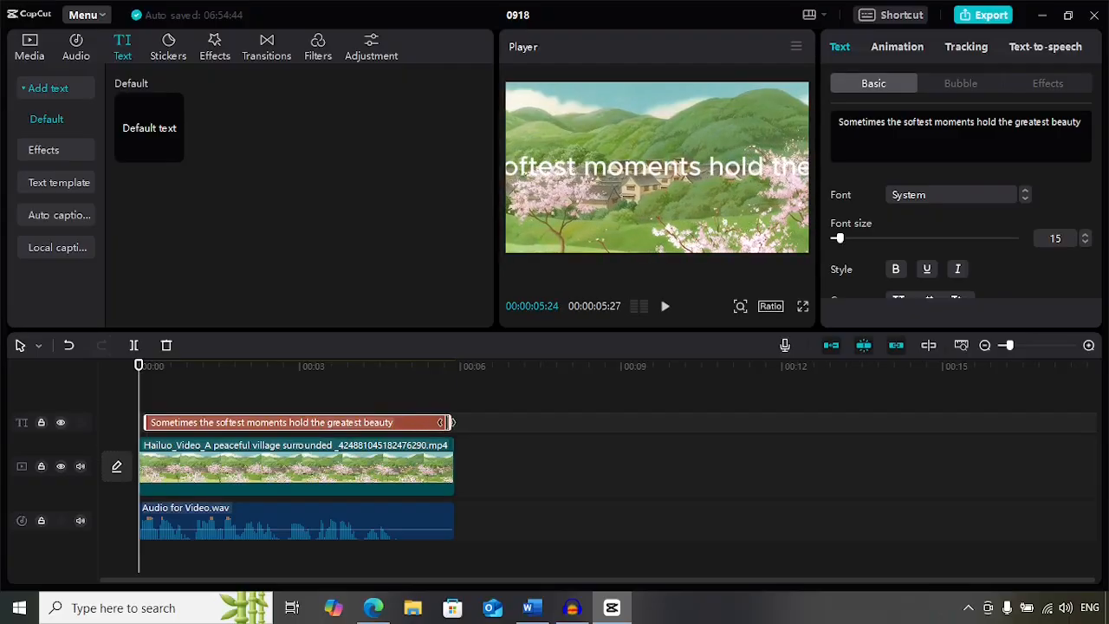
- Reduce the caption's font size to 7 and preview the video with the caption
{"action": "left_click", "coordinate": [1084, 242]}
{"action": "left_click", "coordinate": [1088, 244]}
{"action": "left_click", "coordinate": [1088, 244]}
{"action": "left_click", "coordinate": [1088, 244]}
{"action": "left_click", "coordinate": [1087, 245]}
{"action": "left_click", "coordinate": [1088, 244]}
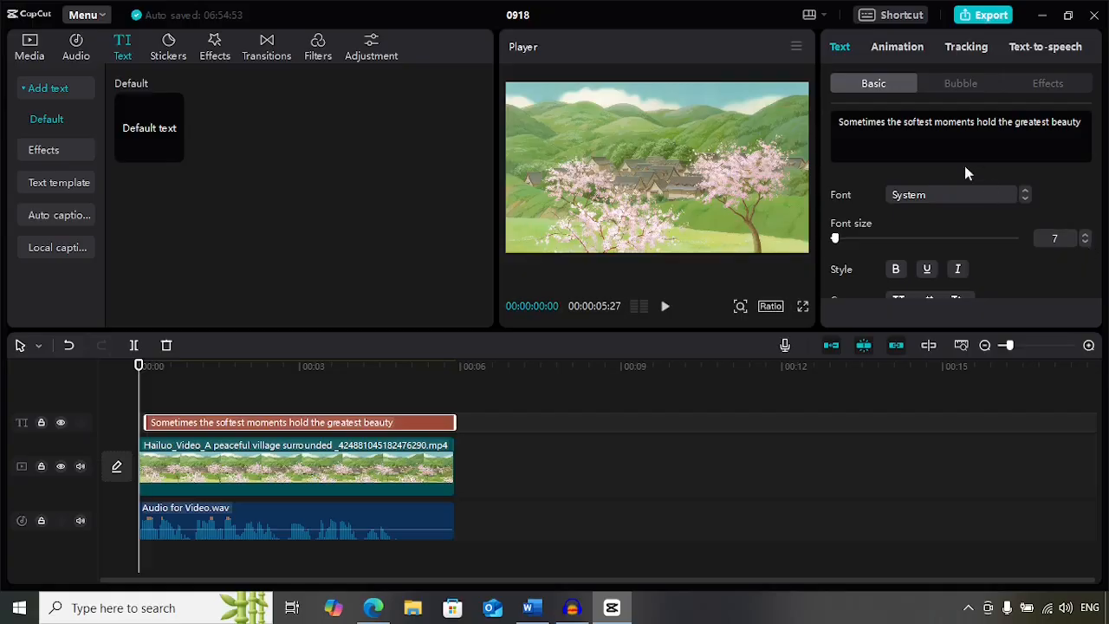
{"action": "left_click", "coordinate": [654, 296]}
{"action": "left_click", "coordinate": [666, 313]}
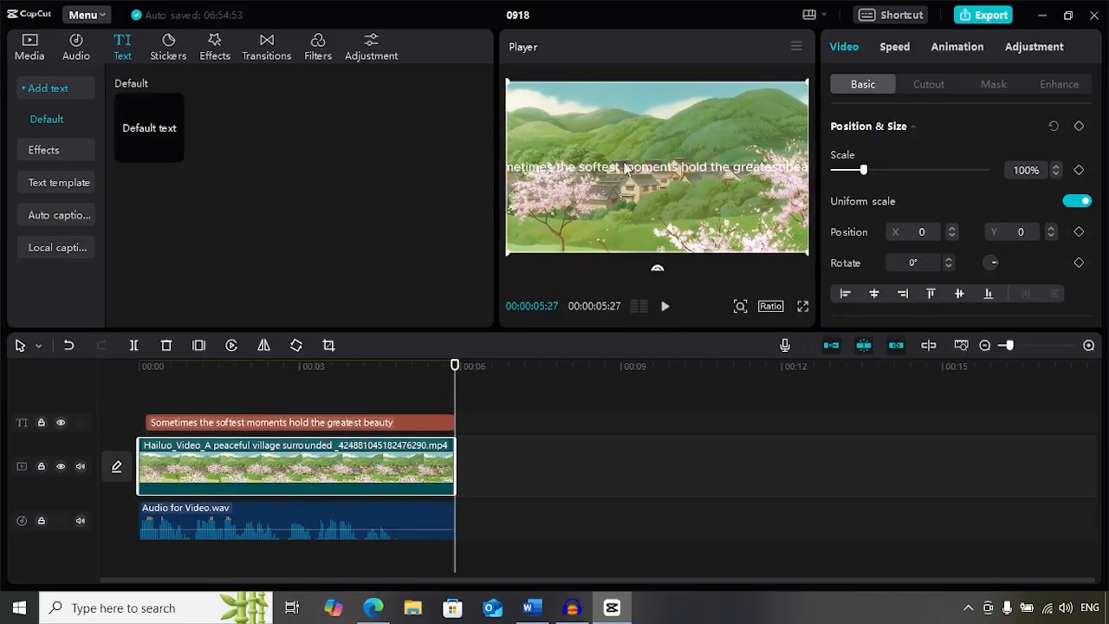
{"action": "left_click", "coordinate": [190, 421]}
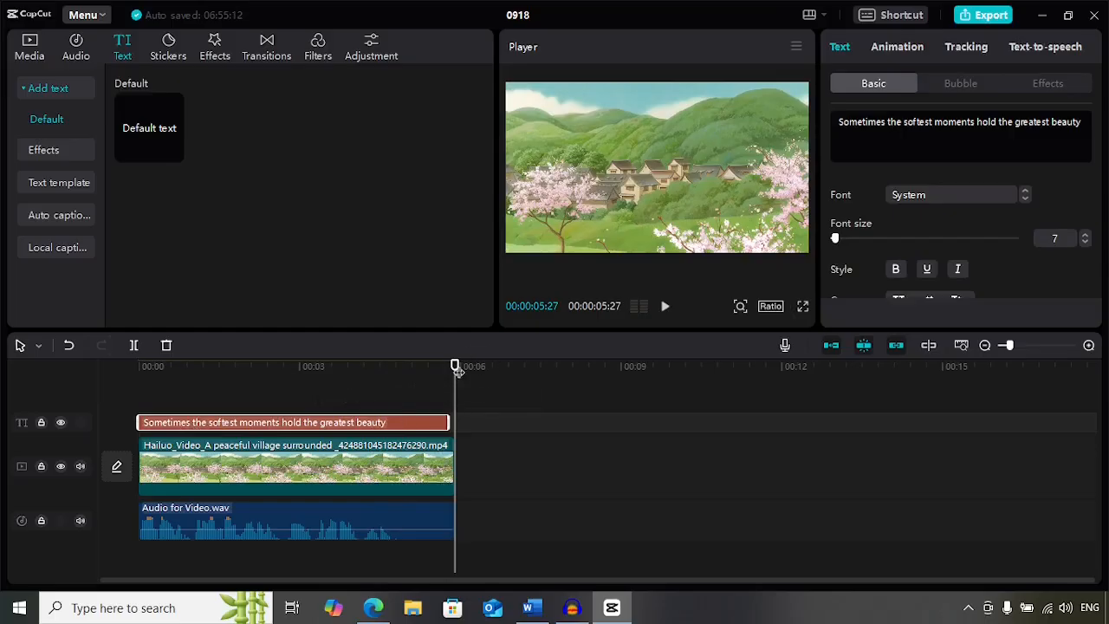
- Move the caption to the bottom of the frame at font size 5 and preview playback from the start
{"action": "left_click_drag", "start_coordinate": [455, 368], "coordinate": [139, 377]}
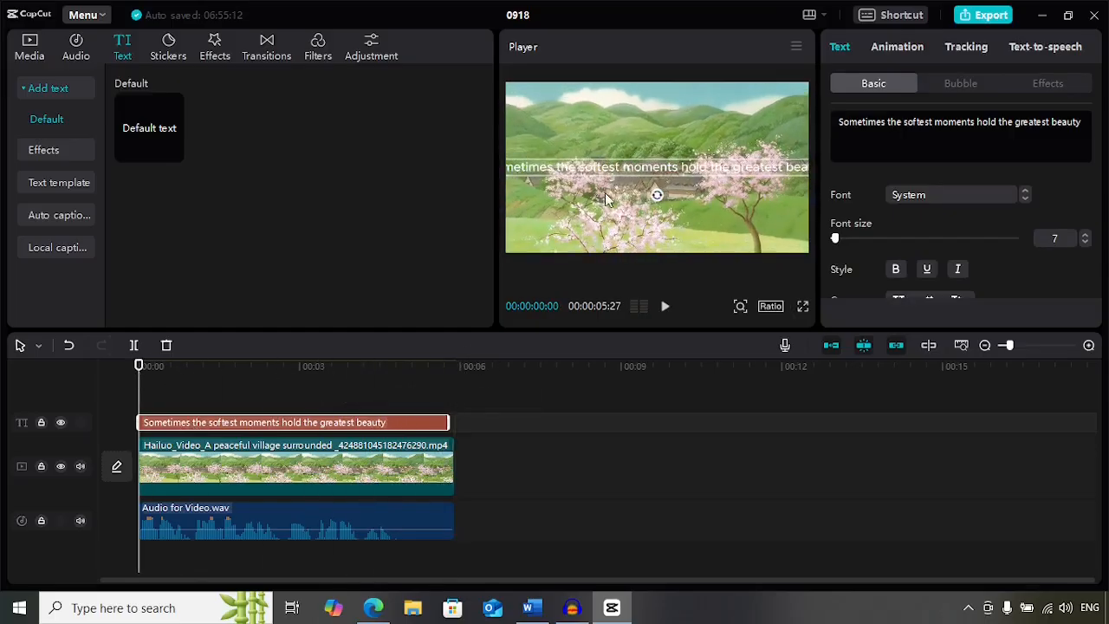
{"action": "left_click_drag", "start_coordinate": [637, 170], "coordinate": [639, 237]}
{"action": "left_click", "coordinate": [1085, 243]}
{"action": "left_click", "coordinate": [1085, 243]}
{"action": "left_click", "coordinate": [1084, 244]}
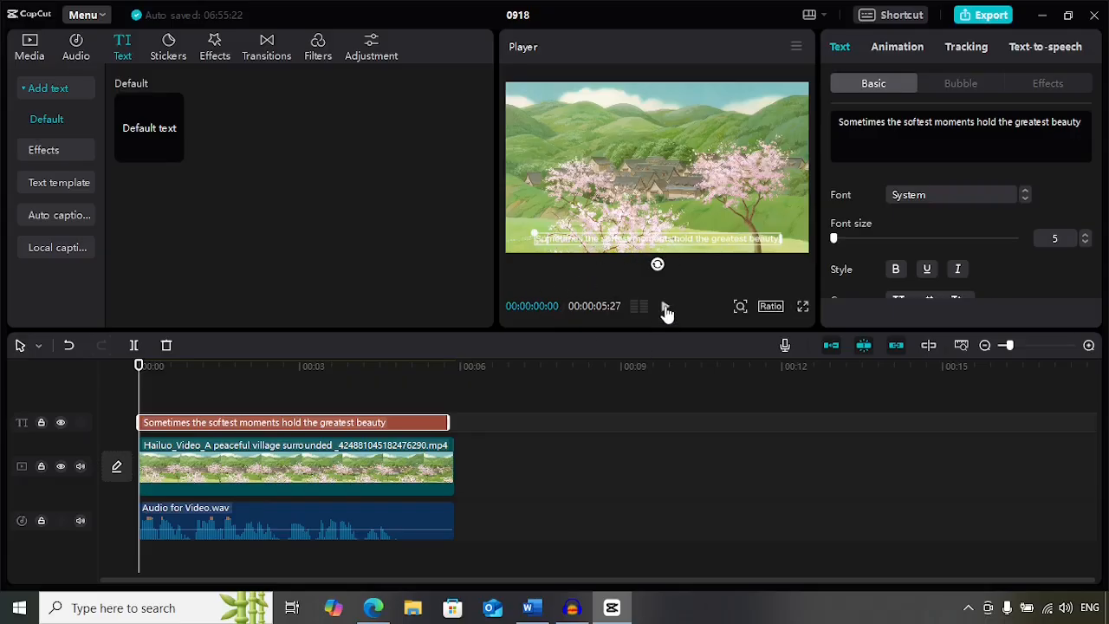
{"action": "left_click", "coordinate": [694, 263]}
{"action": "left_click", "coordinate": [666, 306]}
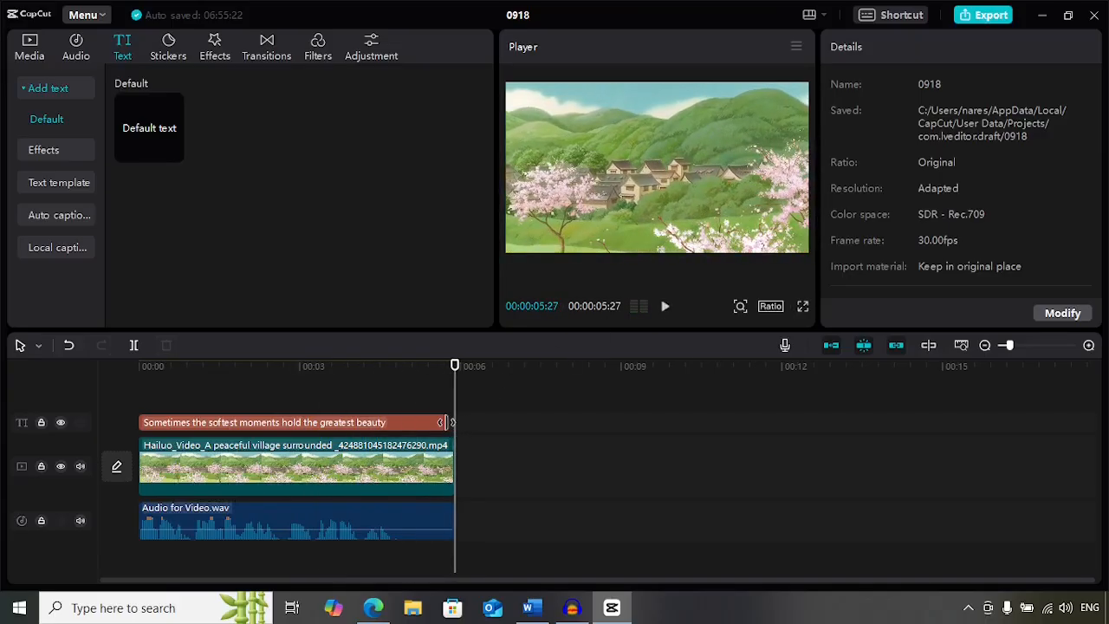
- Set the caption's text color to red FF0000 and preview the video with it
{"action": "left_click", "coordinate": [444, 423]}
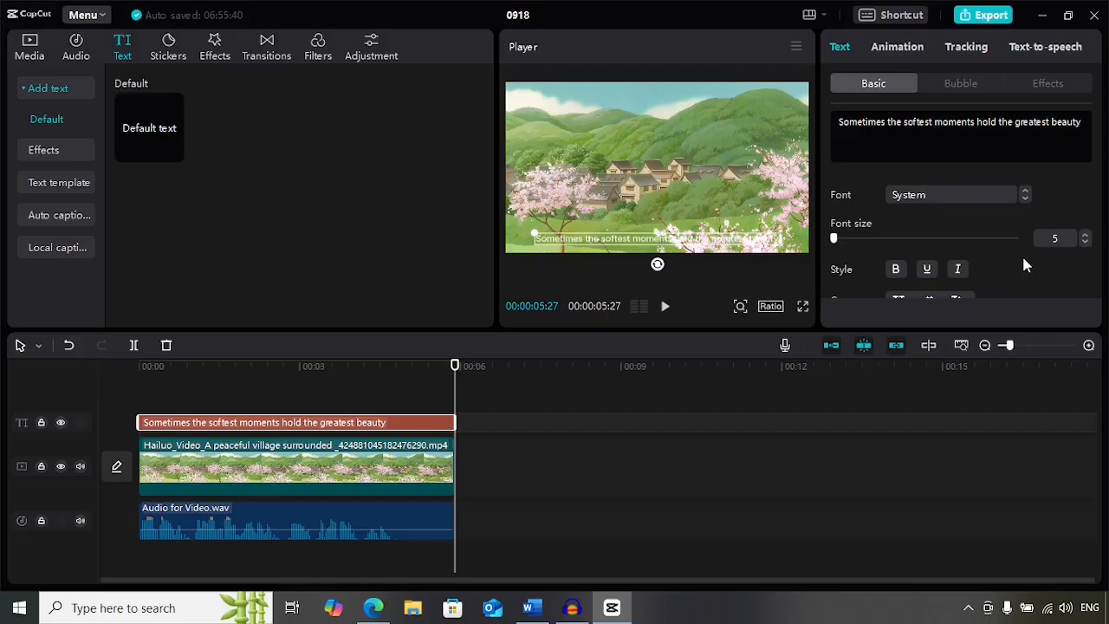
{"action": "scroll", "coordinate": [1021, 253], "scroll_direction": "down", "scroll_amount": 1}
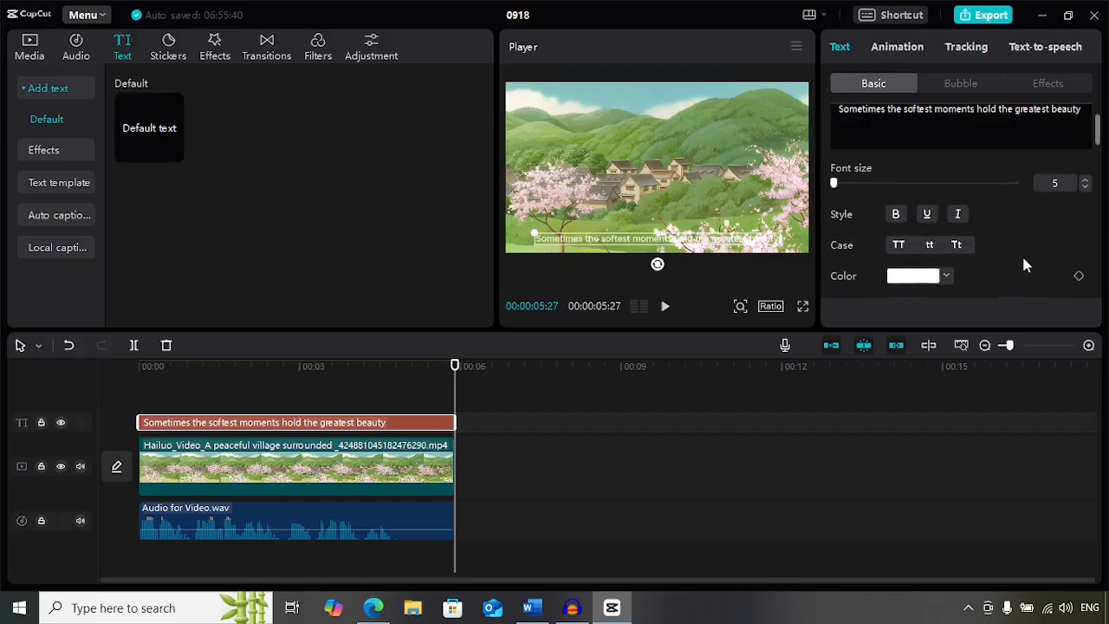
{"action": "left_click", "coordinate": [945, 274]}
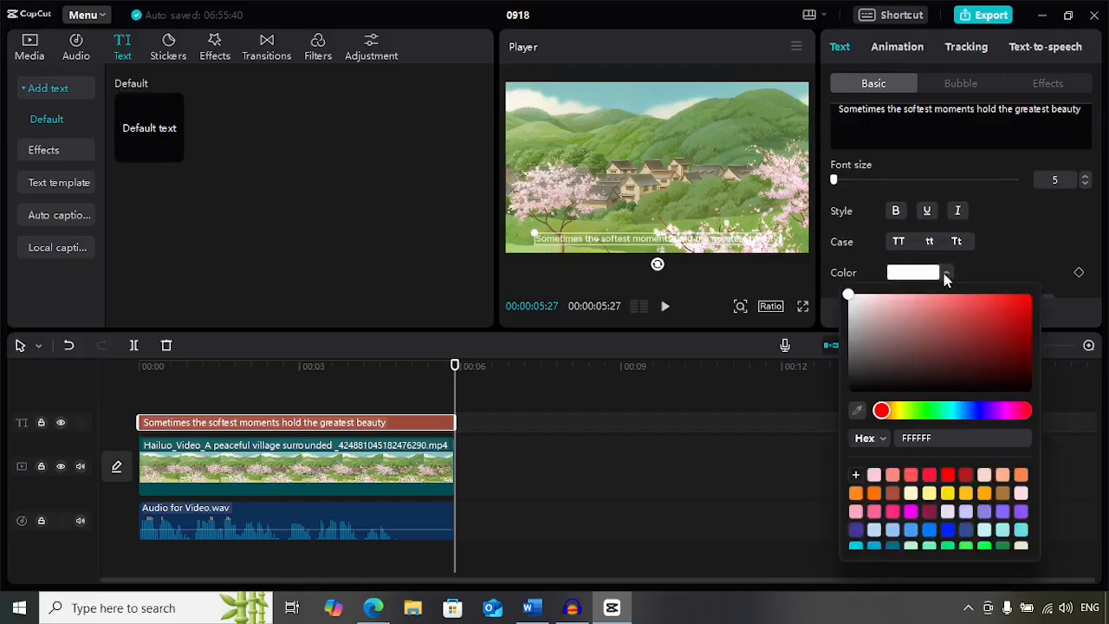
{"action": "left_click", "coordinate": [946, 476]}
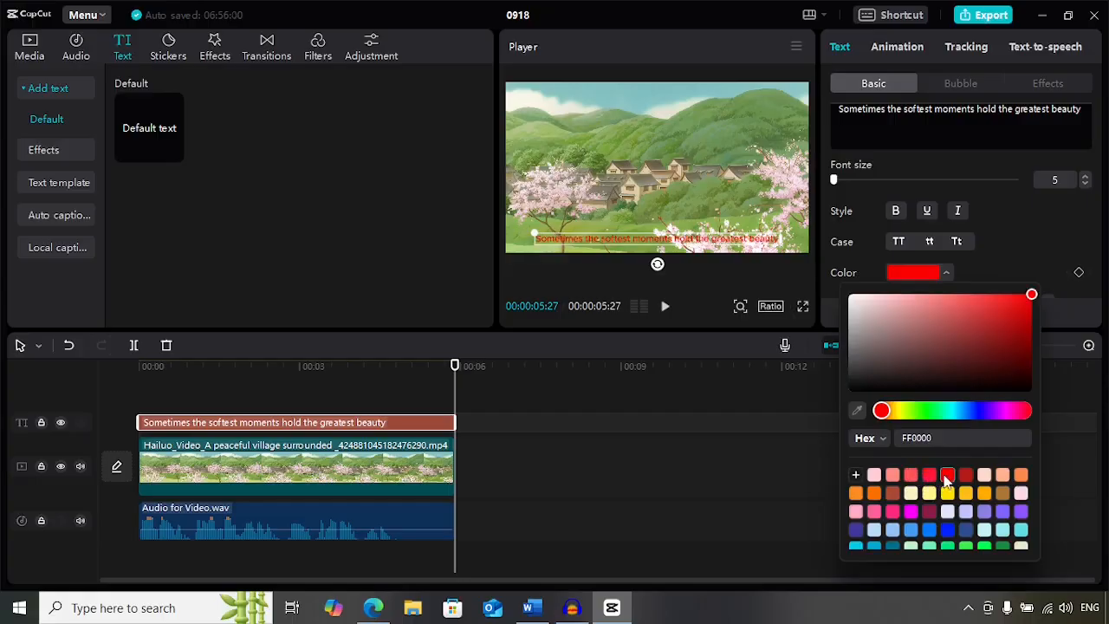
{"action": "left_click", "coordinate": [928, 476]}
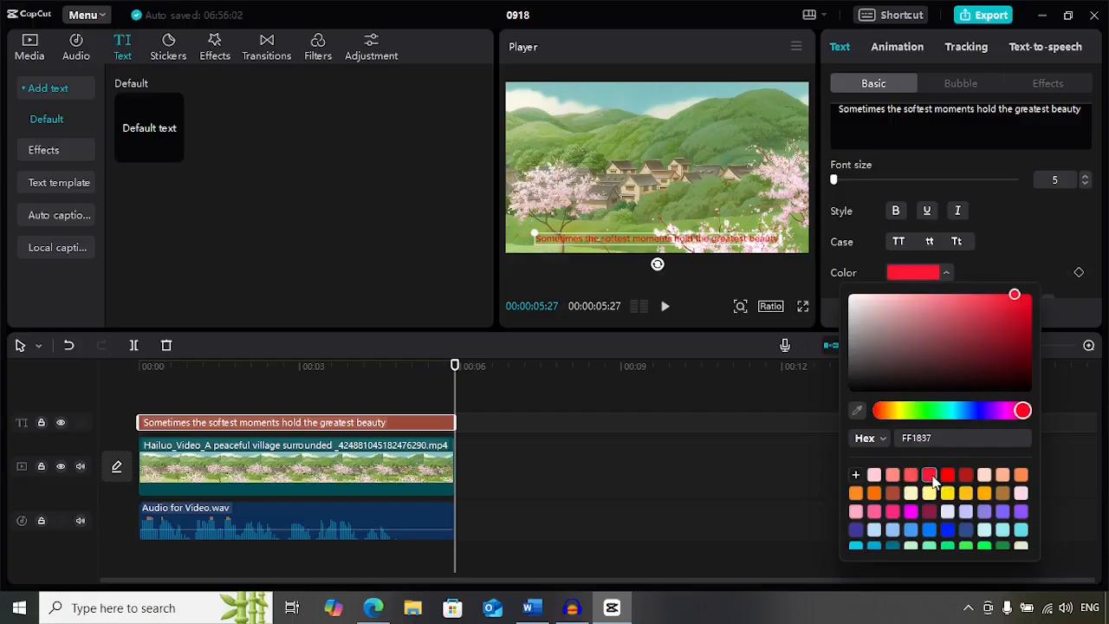
{"action": "left_click", "coordinate": [909, 478]}
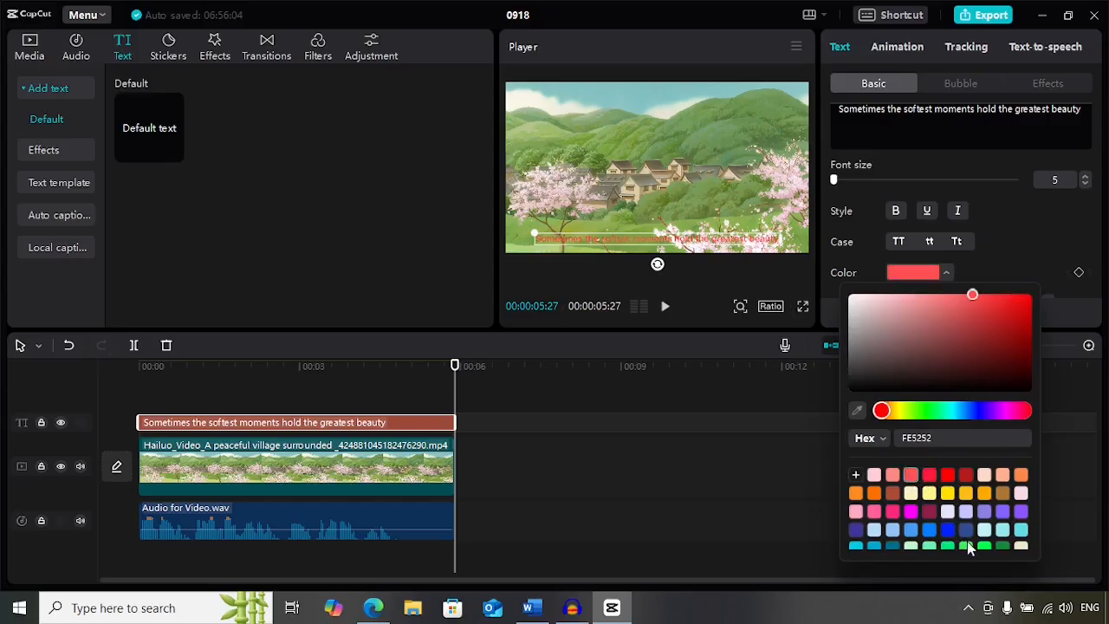
{"action": "left_click", "coordinate": [965, 547]}
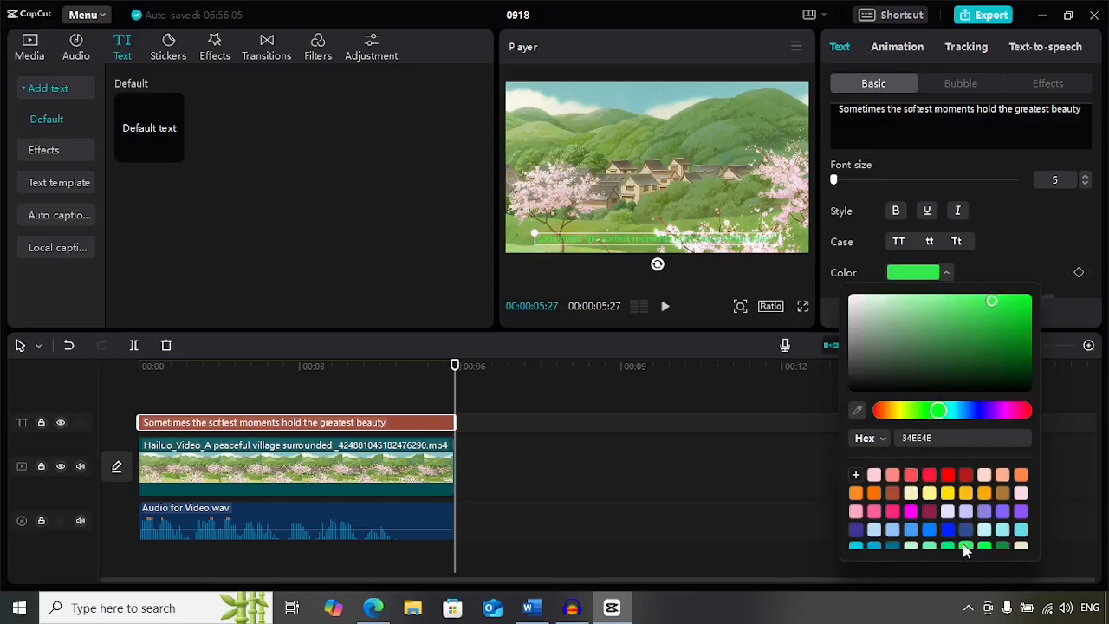
{"action": "left_click", "coordinate": [947, 479]}
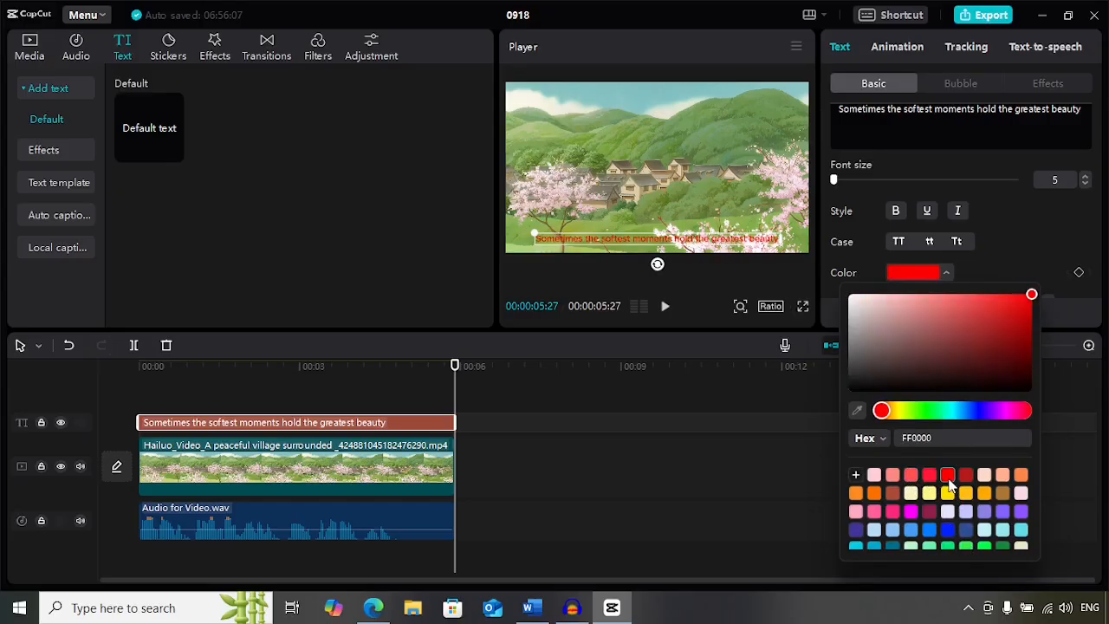
{"action": "left_click", "coordinate": [911, 478]}
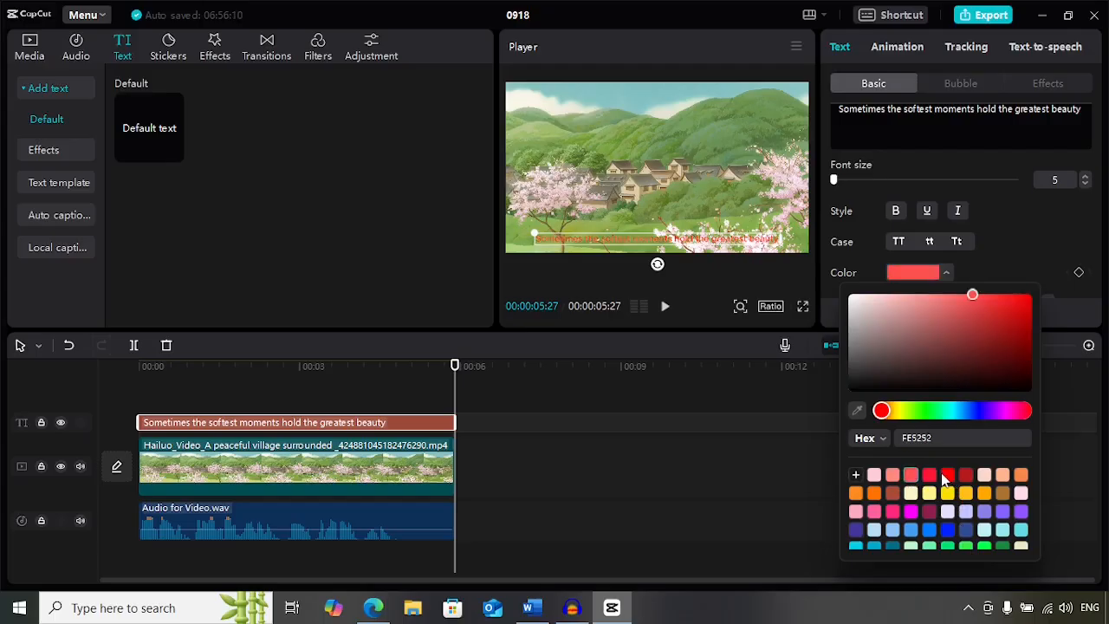
{"action": "left_click", "coordinate": [947, 478]}
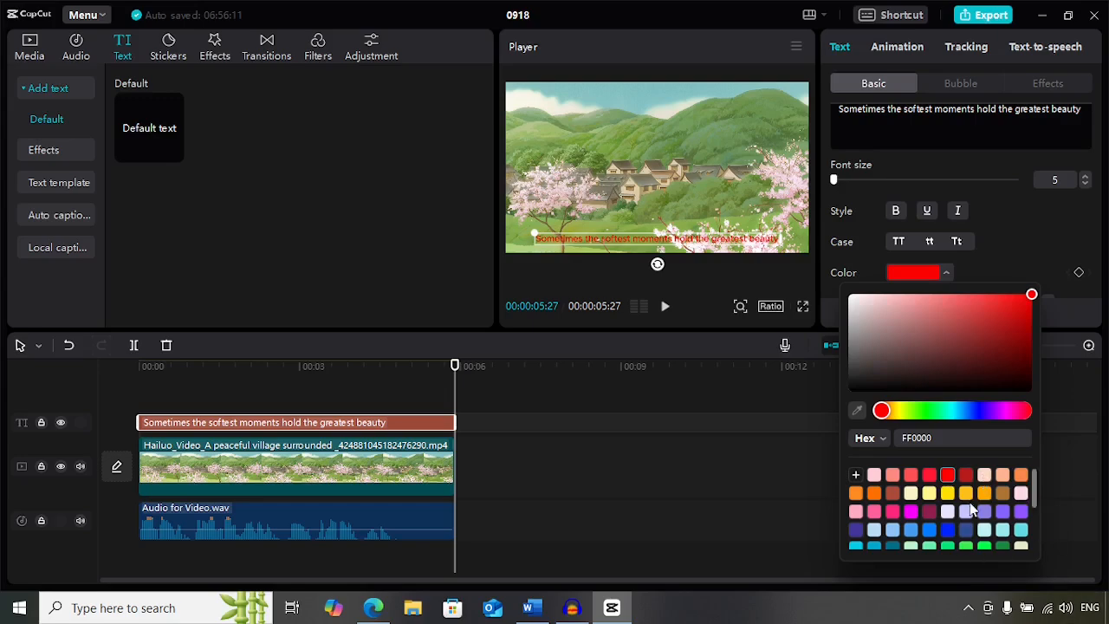
{"action": "left_click", "coordinate": [698, 315]}
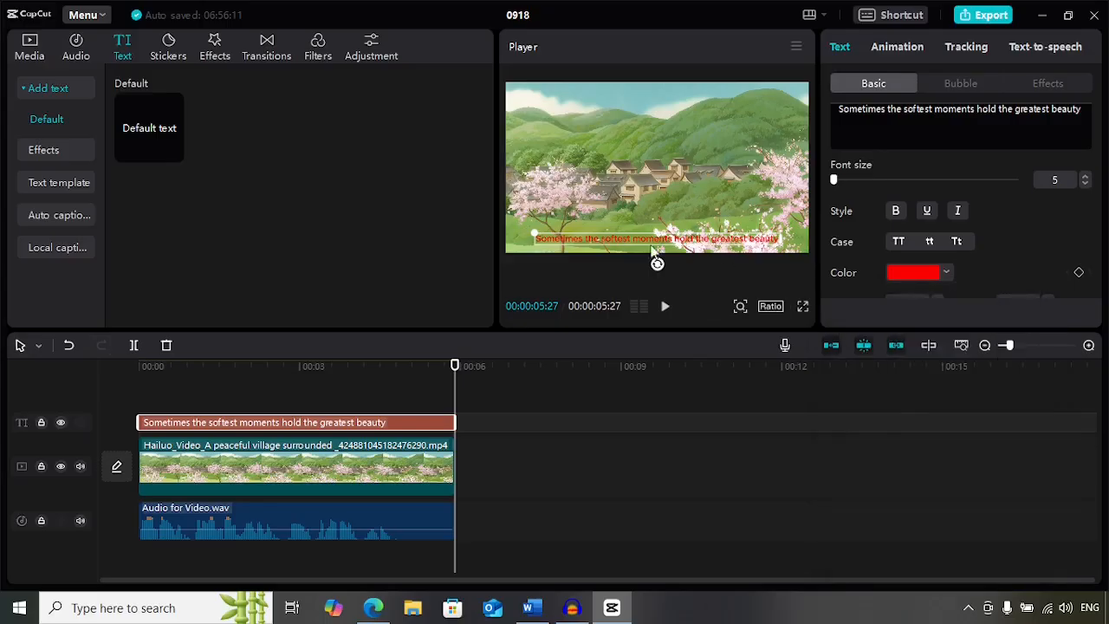
{"action": "left_click", "coordinate": [654, 253]}
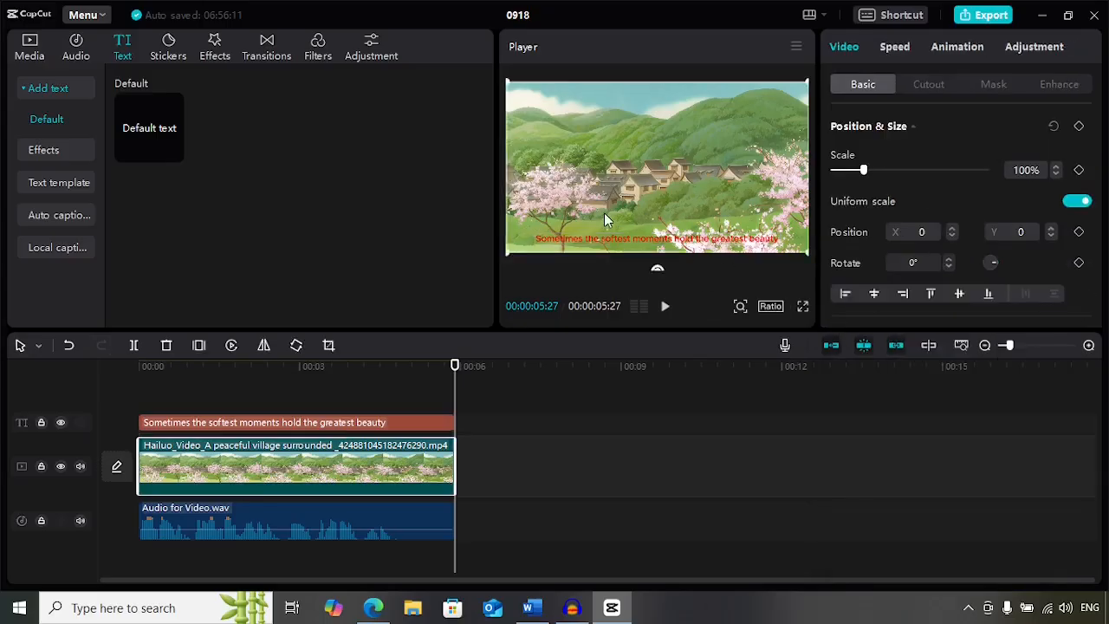
{"action": "left_click", "coordinate": [665, 309]}
- Switch to the YouTube Studio audio library in the browser and filter the music by the Cinematic genre
{"action": "left_click", "coordinate": [385, 617]}
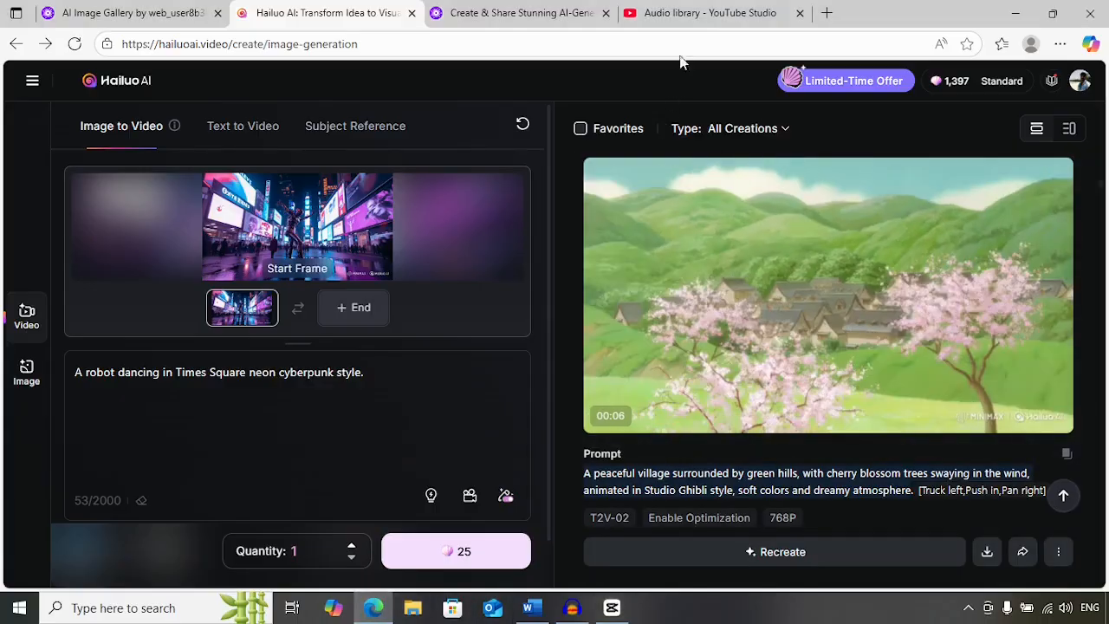
{"action": "left_click", "coordinate": [684, 17]}
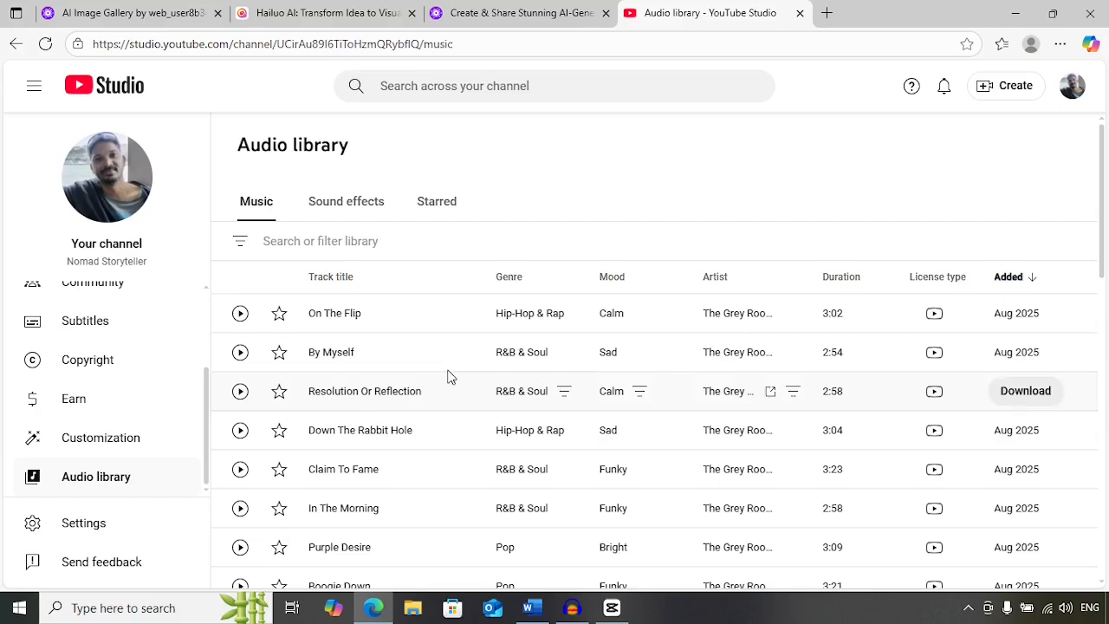
{"action": "left_click", "coordinate": [240, 245]}
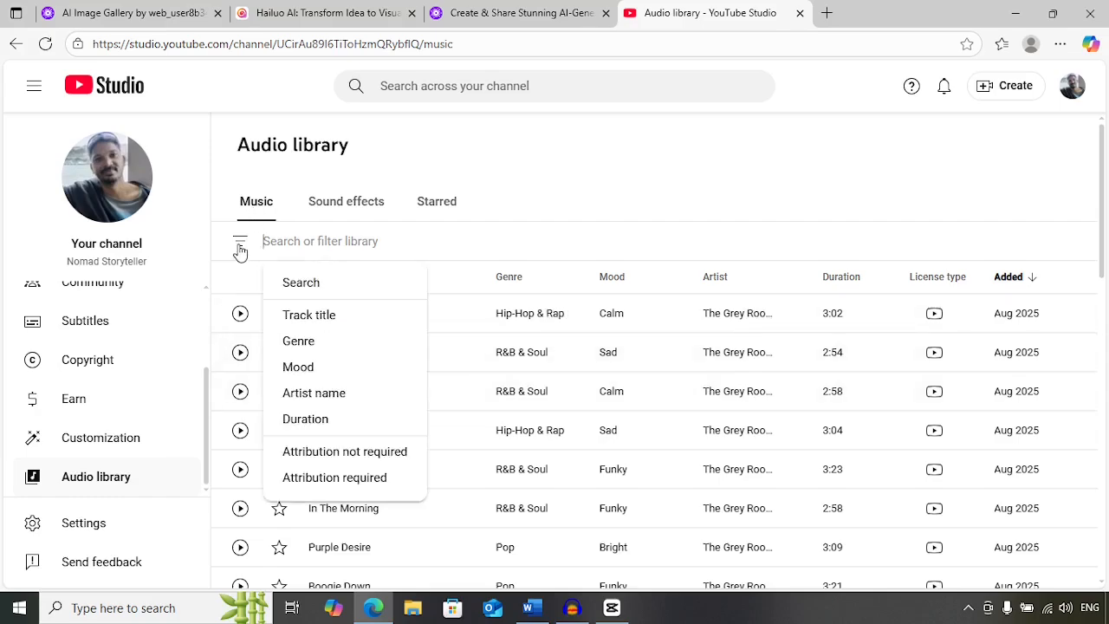
{"action": "left_click", "coordinate": [321, 341]}
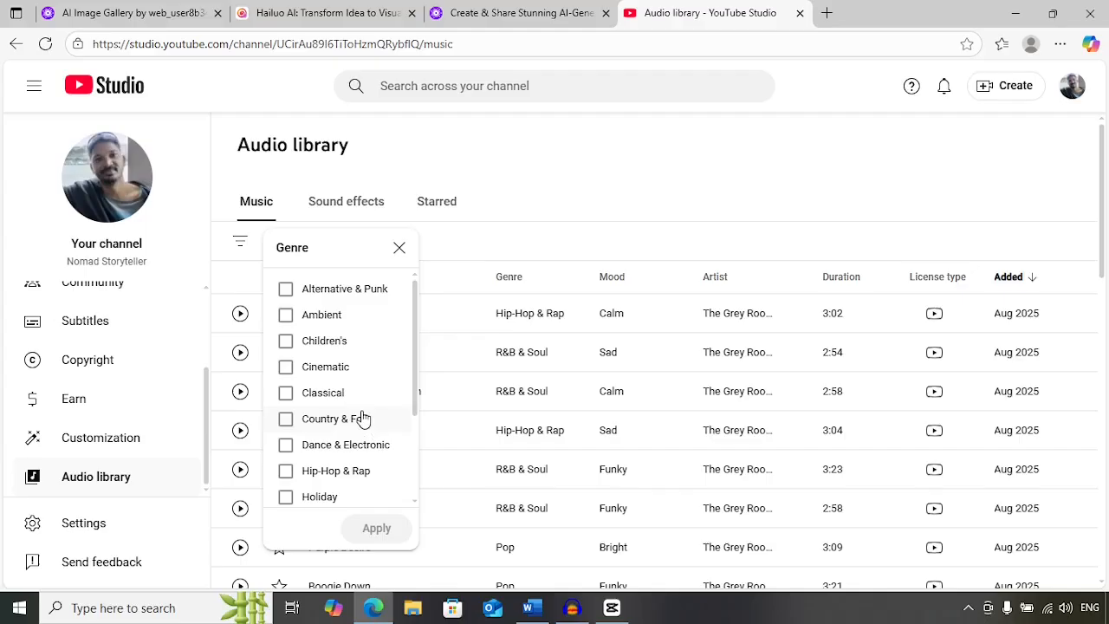
{"action": "left_click", "coordinate": [286, 368]}
{"action": "left_click", "coordinate": [381, 530]}
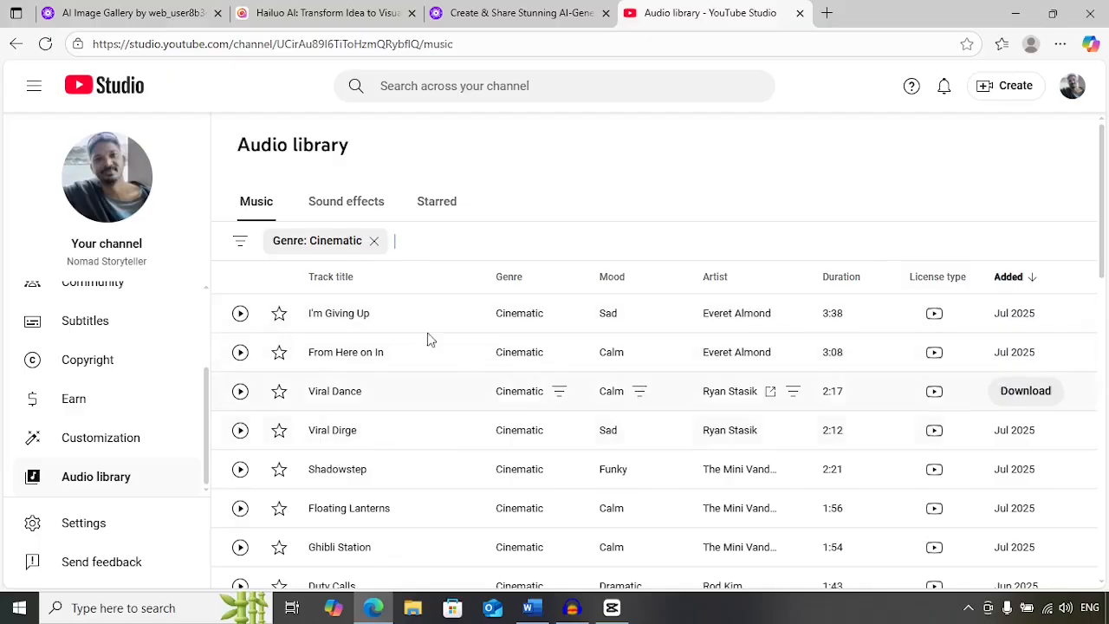
- Preview the track "From Here on In" and download it
{"action": "left_click", "coordinate": [612, 607]}
{"action": "left_click", "coordinate": [613, 608]}
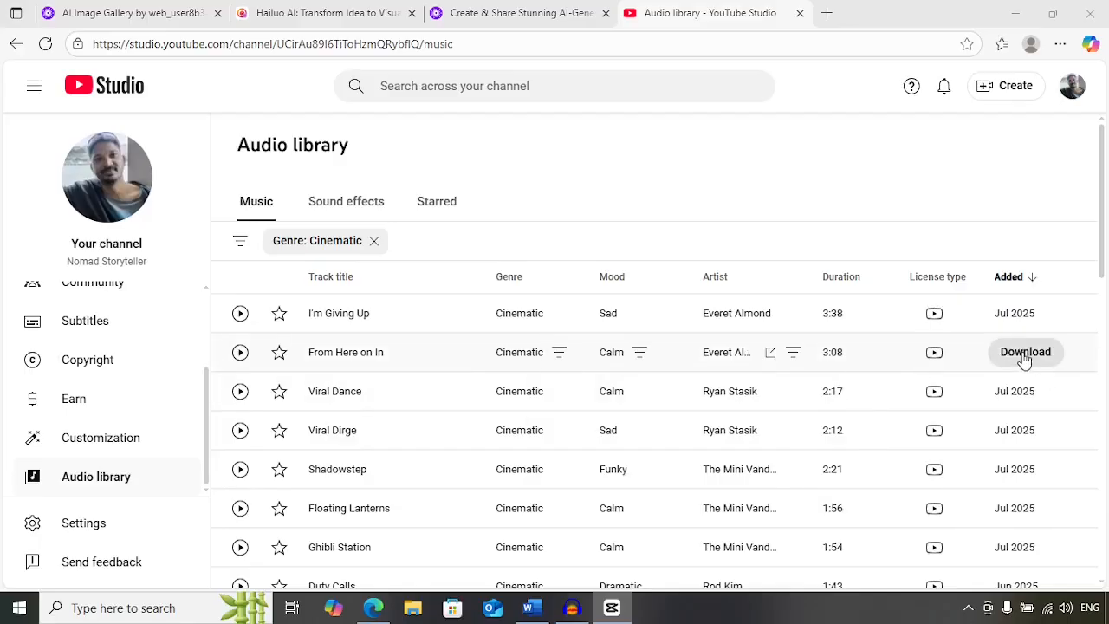
{"action": "left_click", "coordinate": [240, 351]}
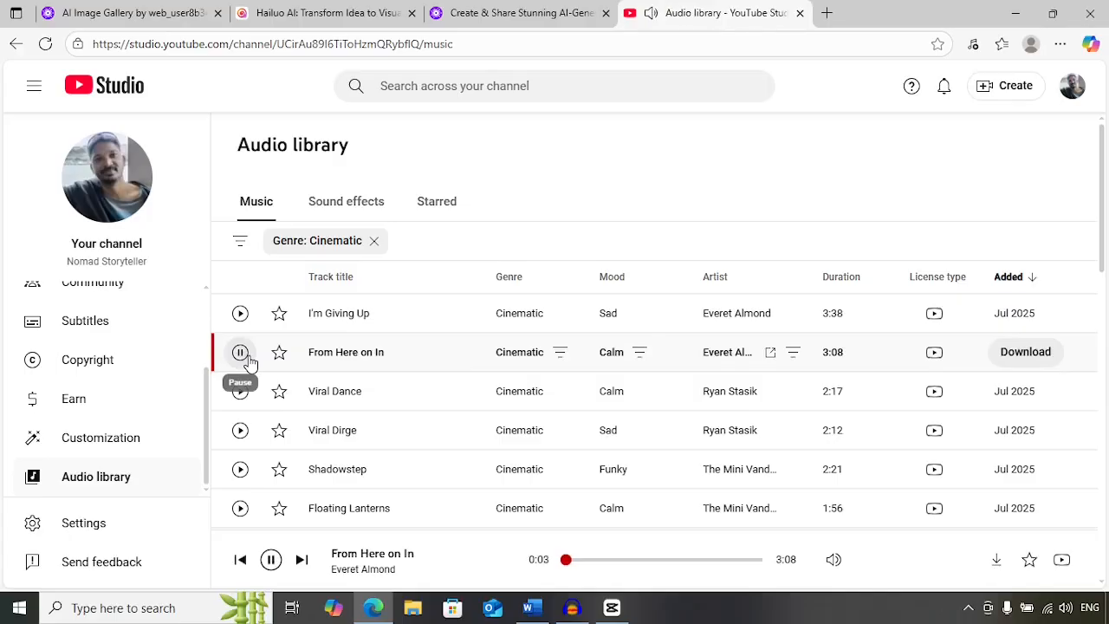
{"action": "left_click", "coordinate": [248, 360]}
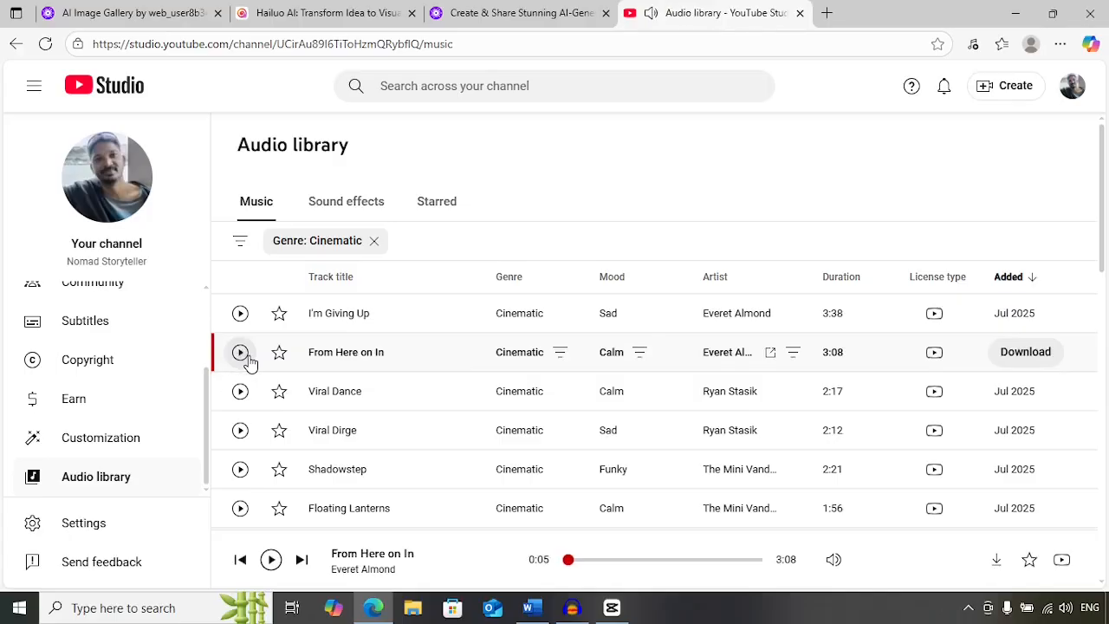
{"action": "left_click", "coordinate": [1010, 358]}
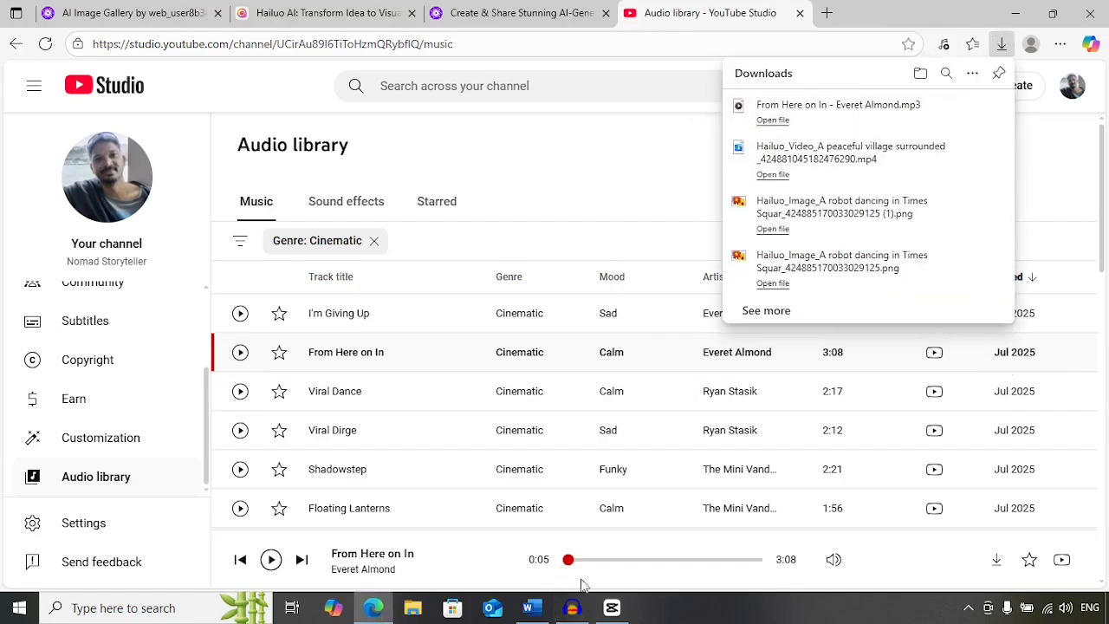
- Return to CapCut and import "From Here on In - Everet Almond.mp3" from the Downloads folder
{"action": "left_click", "coordinate": [612, 607]}
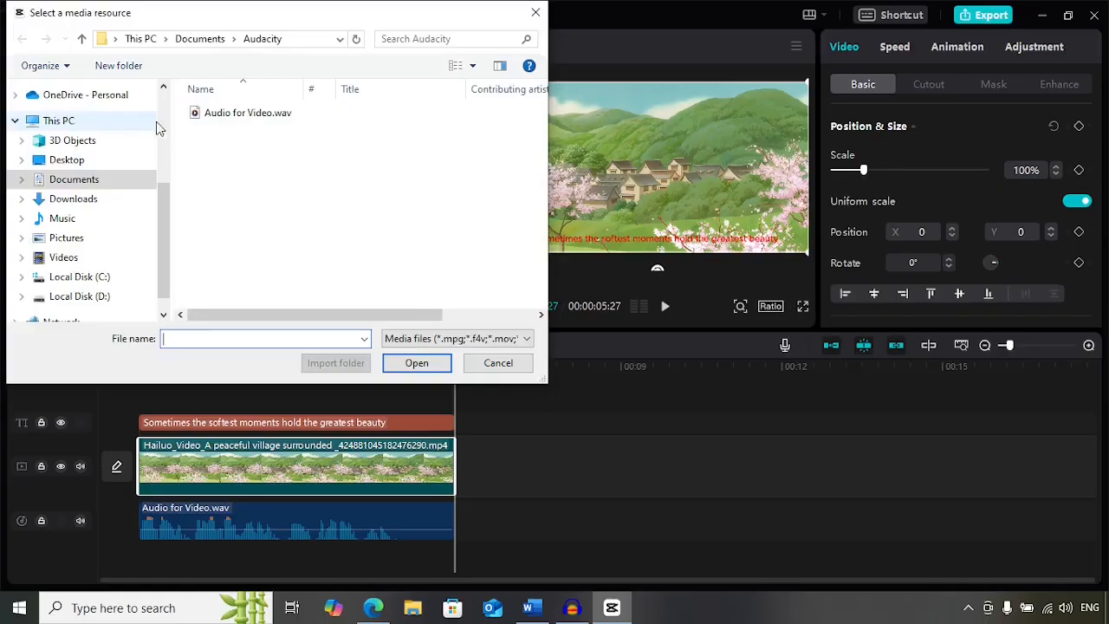
{"action": "left_click", "coordinate": [86, 198]}
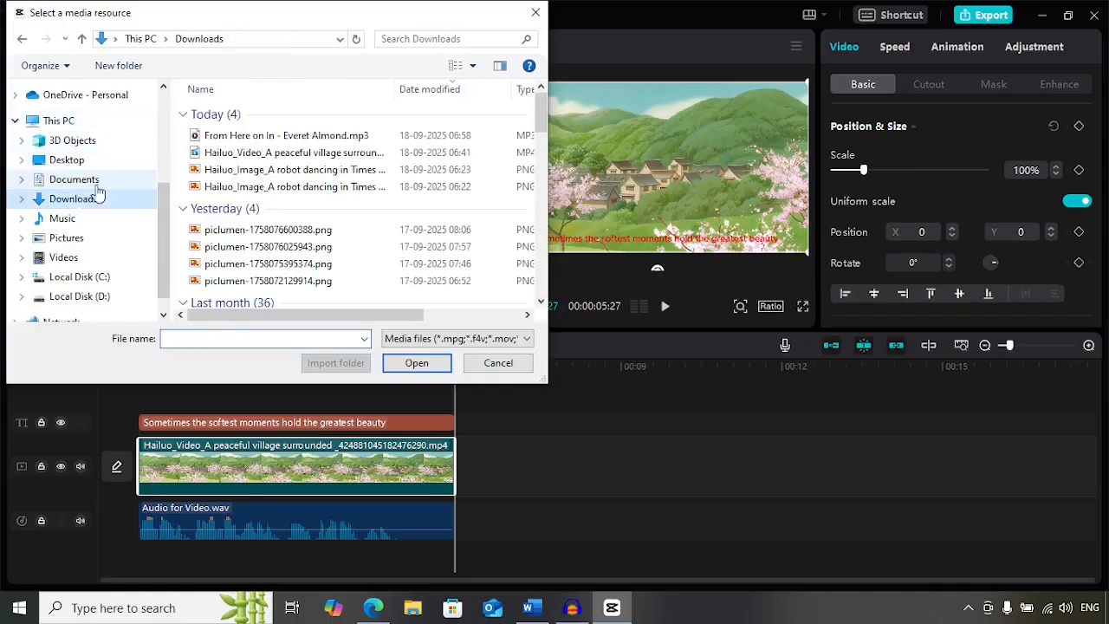
{"action": "left_click", "coordinate": [256, 138]}
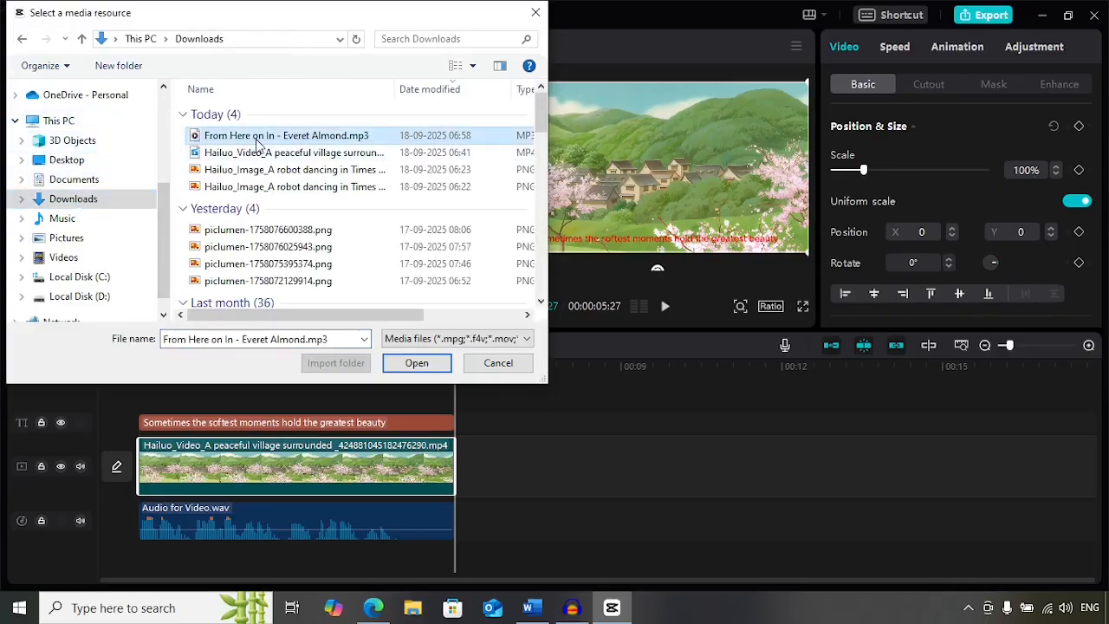
{"action": "left_click", "coordinate": [418, 363]}
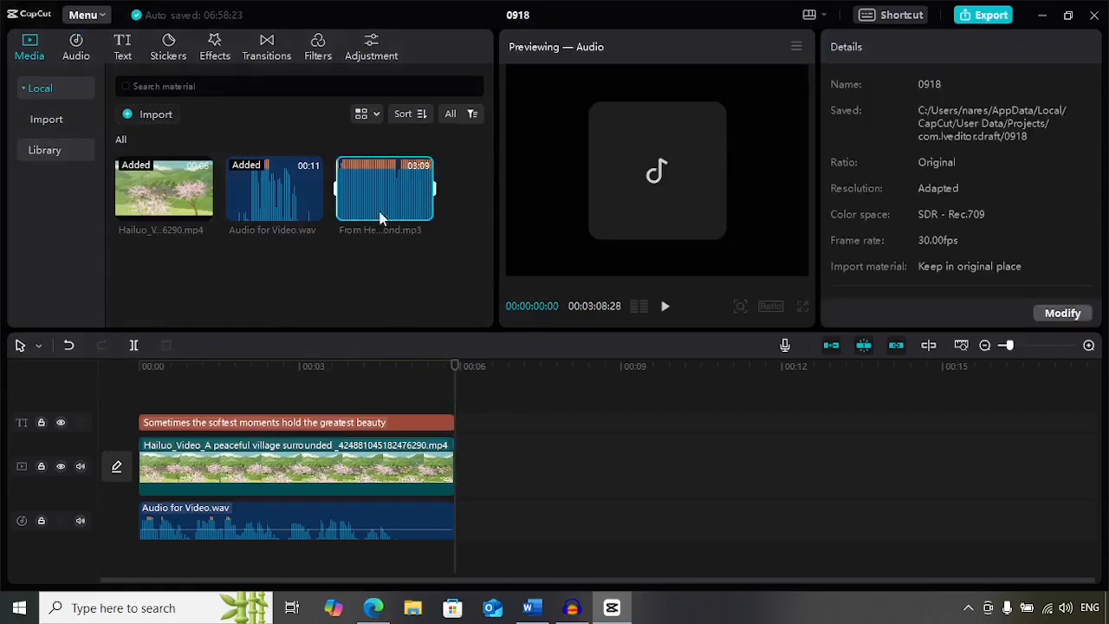
- Place the music track at the timeline start on a new audio track and trim its end to the video's end
{"action": "mouse_move", "coordinate": [376, 199]}
{"action": "left_click_drag", "start_coordinate": [376, 199], "coordinate": [143, 406]}
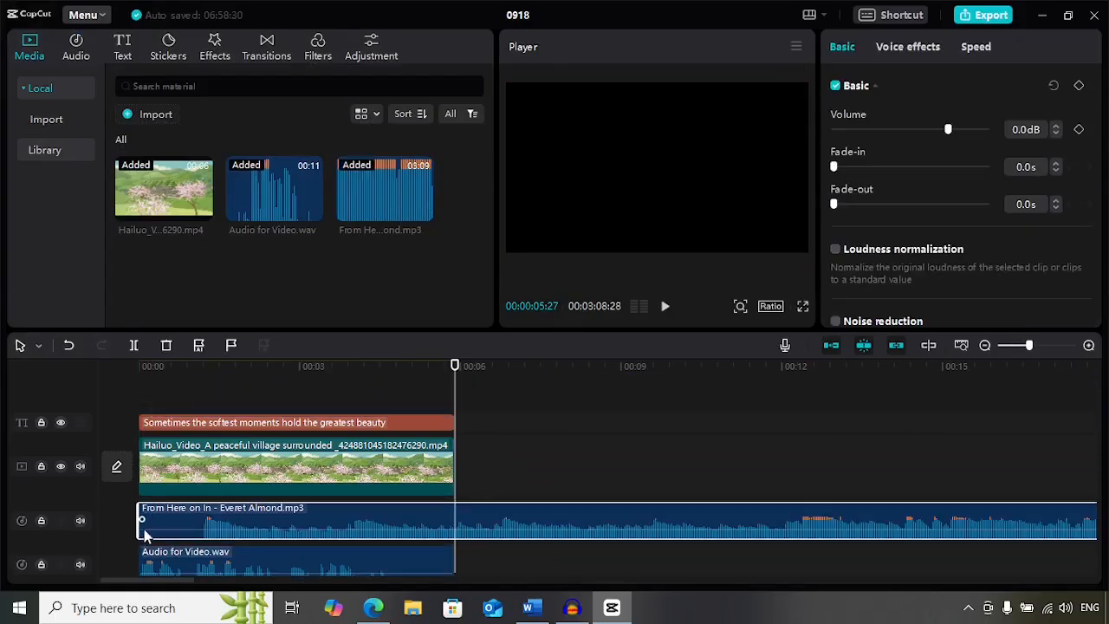
{"action": "left_click_drag", "start_coordinate": [142, 525], "coordinate": [201, 525]}
{"action": "left_click_drag", "start_coordinate": [520, 528], "coordinate": [477, 520]}
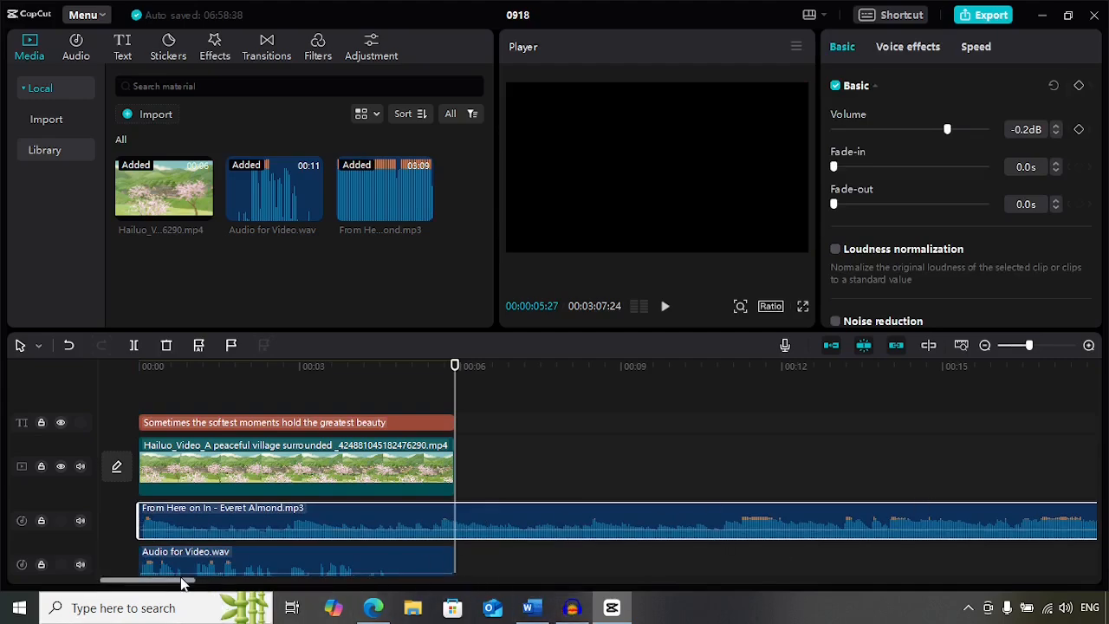
{"action": "left_click_drag", "start_coordinate": [174, 580], "coordinate": [1084, 557]}
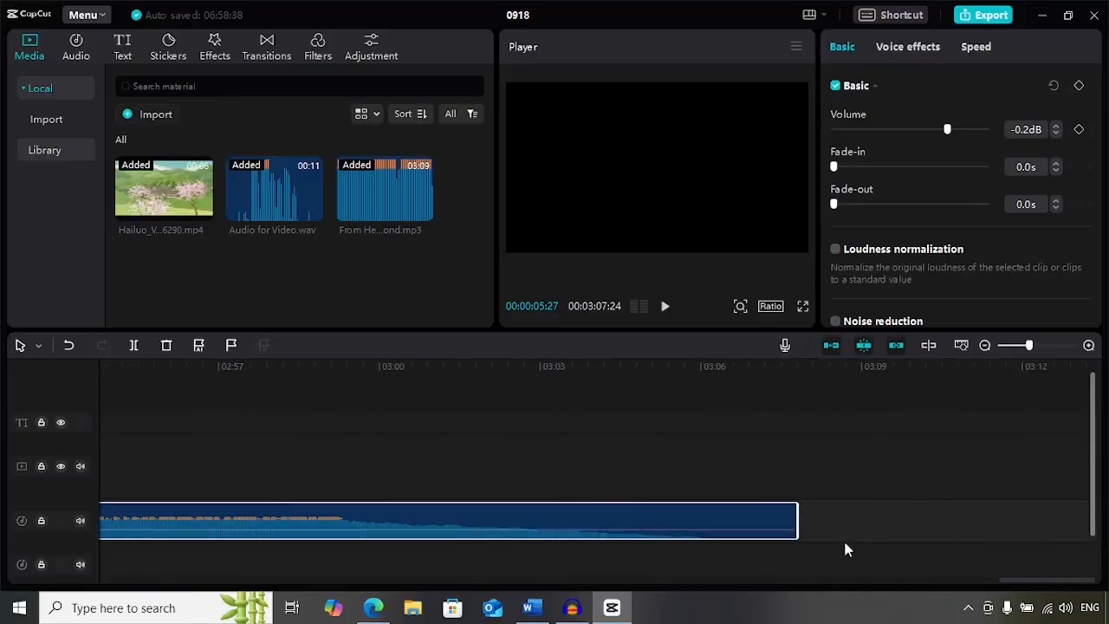
{"action": "left_click_drag", "start_coordinate": [796, 524], "coordinate": [446, 524]}
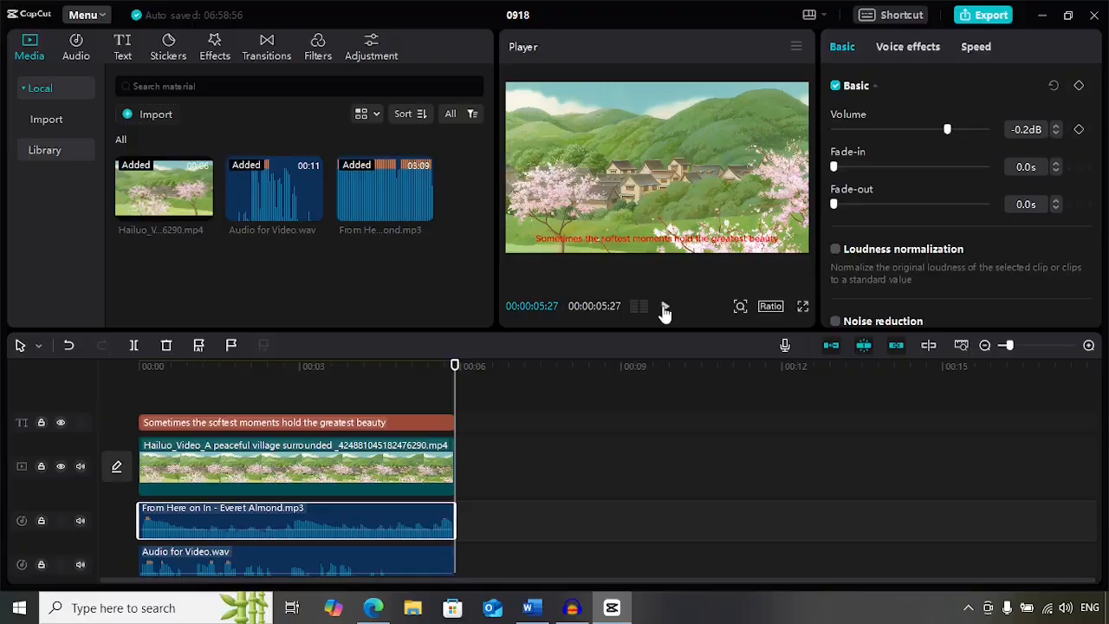
- Lower the music track's volume to -23.8dB, previewing playback while adjusting
{"action": "left_click", "coordinate": [664, 309]}
{"action": "left_click_drag", "start_coordinate": [947, 129], "coordinate": [862, 142]}
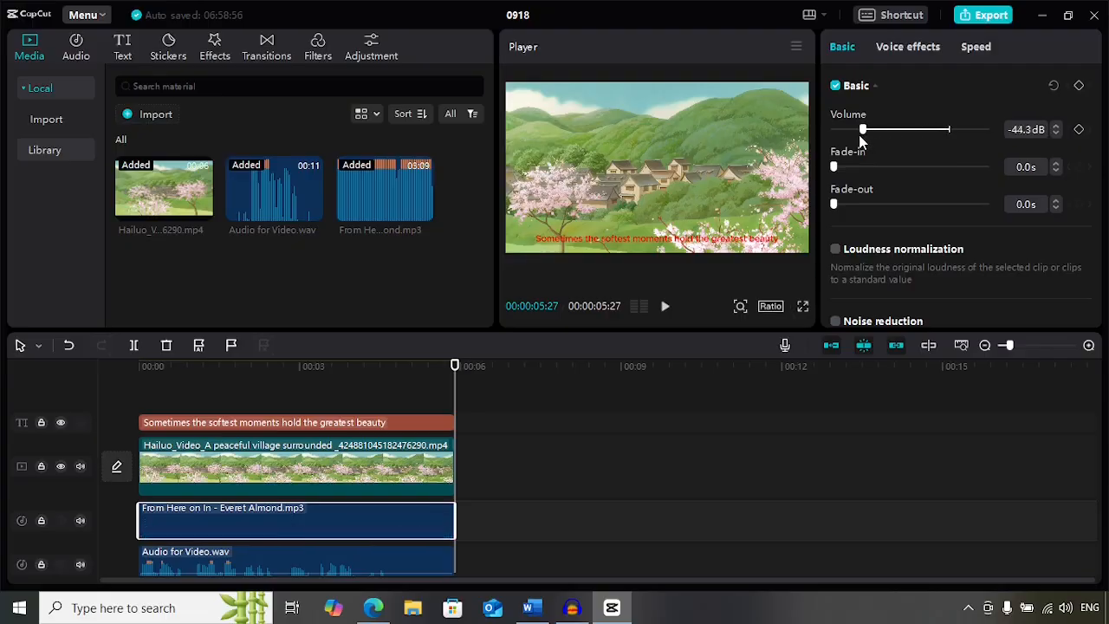
{"action": "left_click", "coordinate": [665, 310]}
{"action": "left_click", "coordinate": [865, 130]}
{"action": "left_click_drag", "start_coordinate": [864, 130], "coordinate": [903, 130]}
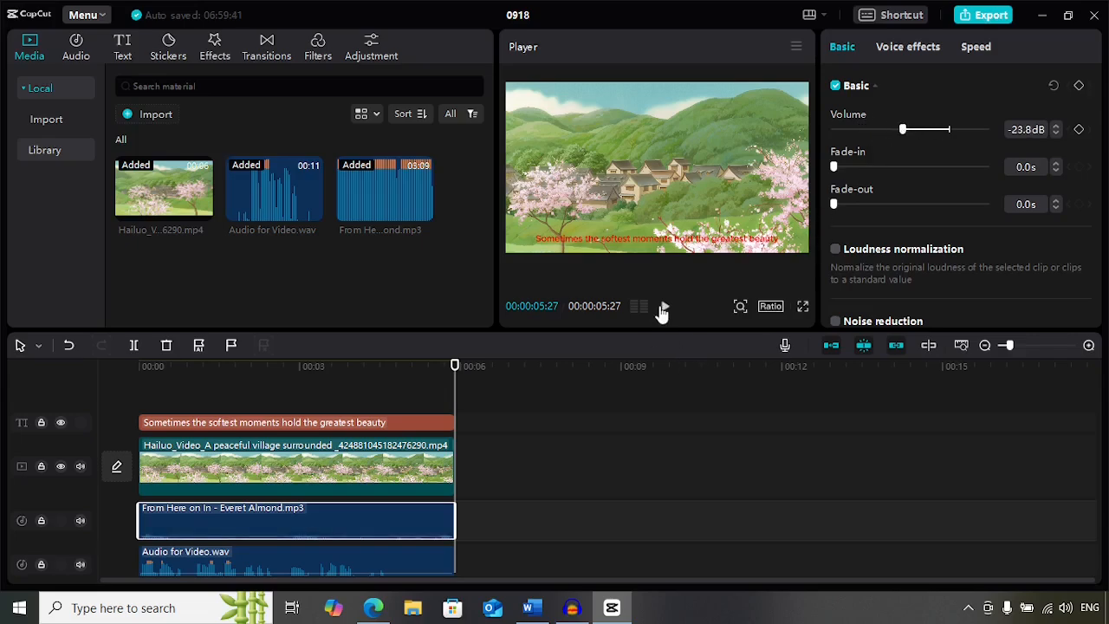
{"action": "left_click", "coordinate": [665, 306]}
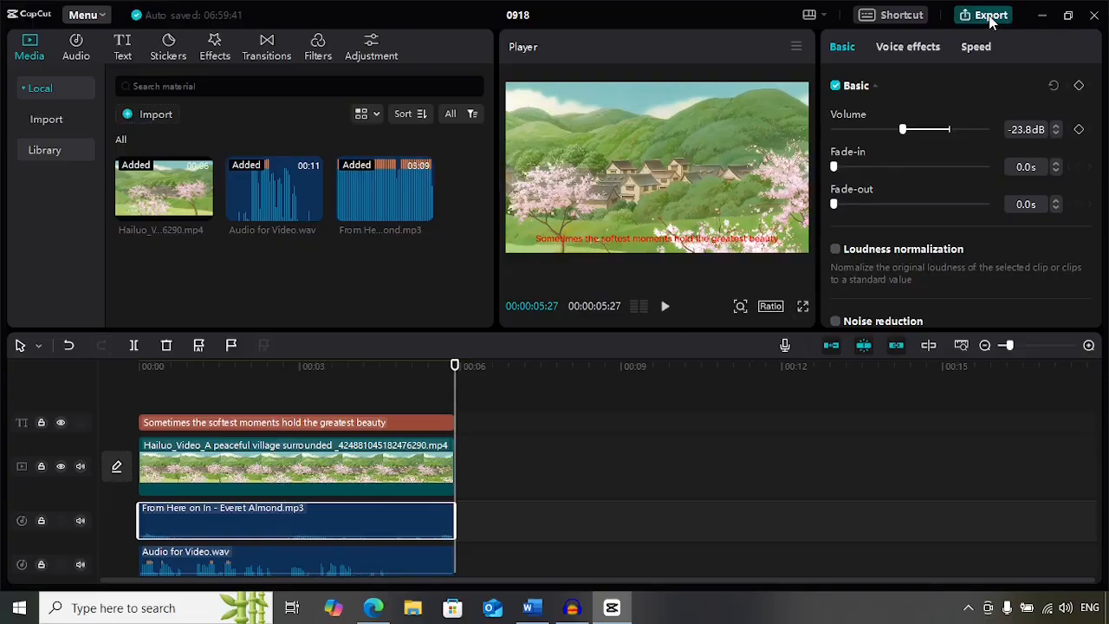
- Export the project as 0918 at 1080P, mp4, 30fps and close the share dialog
{"action": "left_click", "coordinate": [988, 15]}
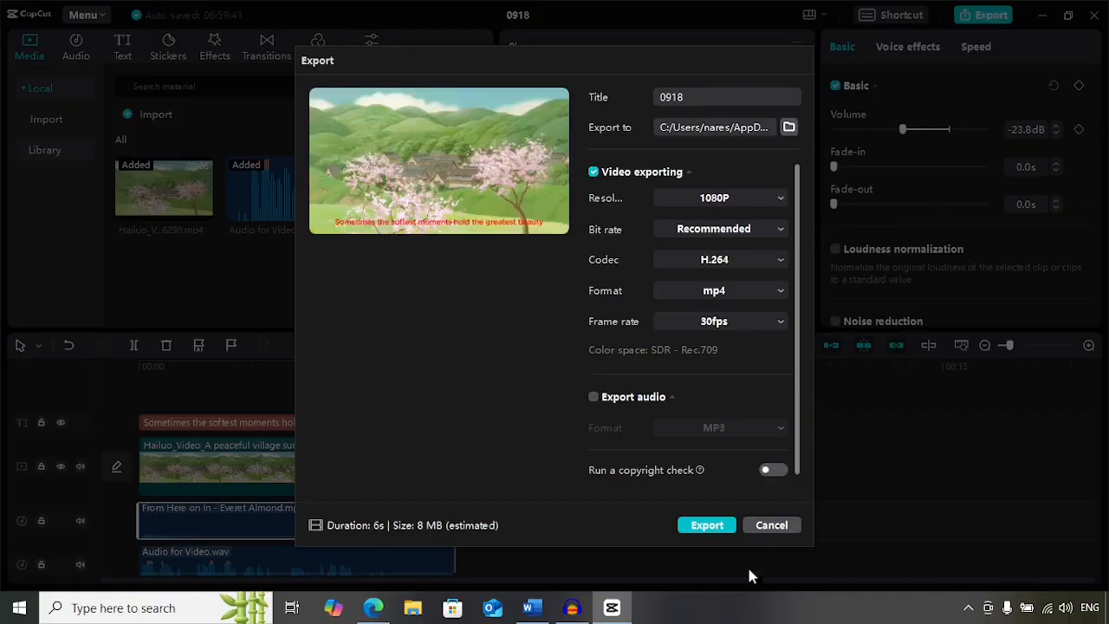
{"action": "left_click", "coordinate": [707, 525]}
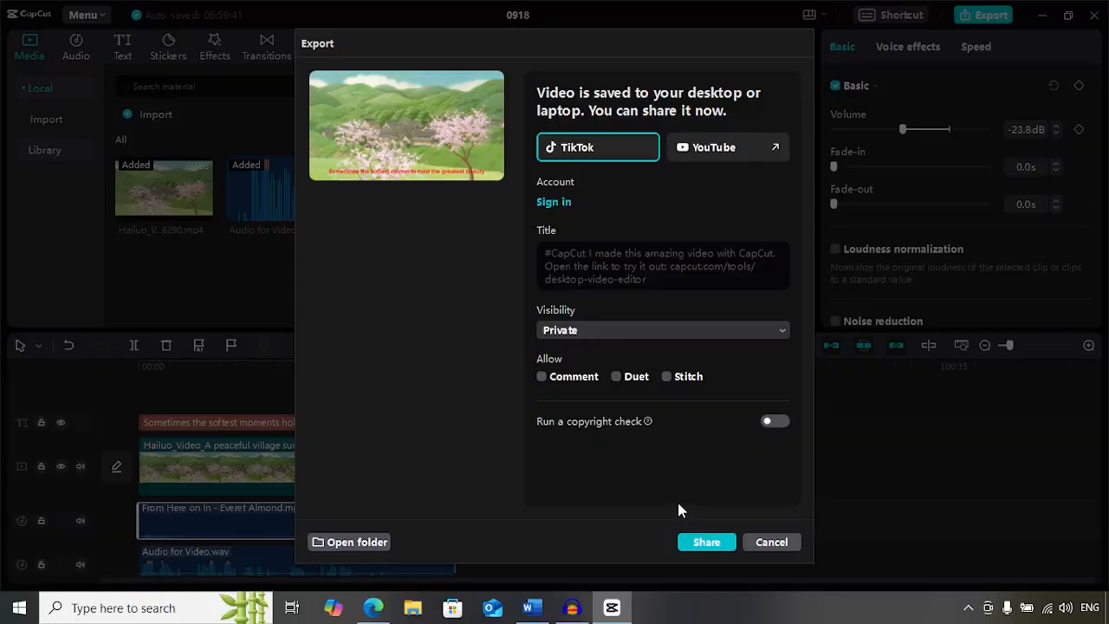
{"action": "left_click", "coordinate": [773, 543]}
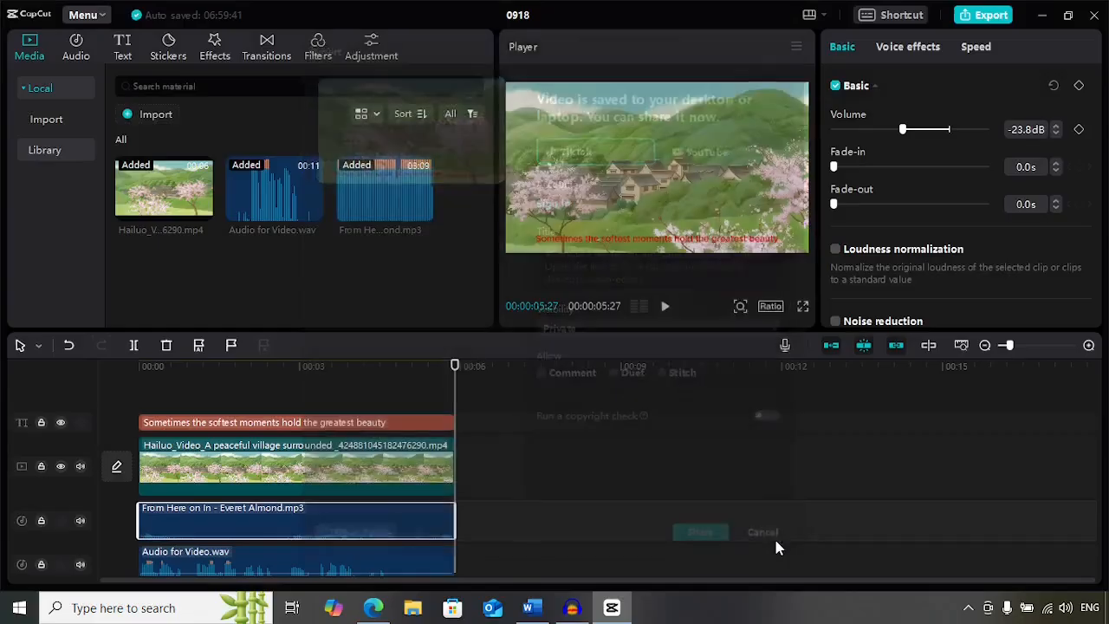